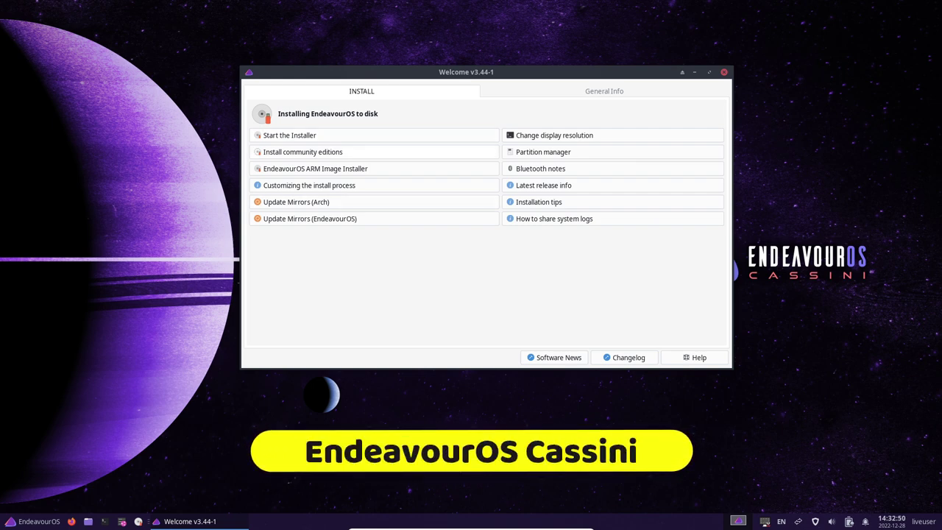
- View the EndeavourOS website through the Welcome app's general information links, and close the browser and its extra pages
left_click(604, 91)
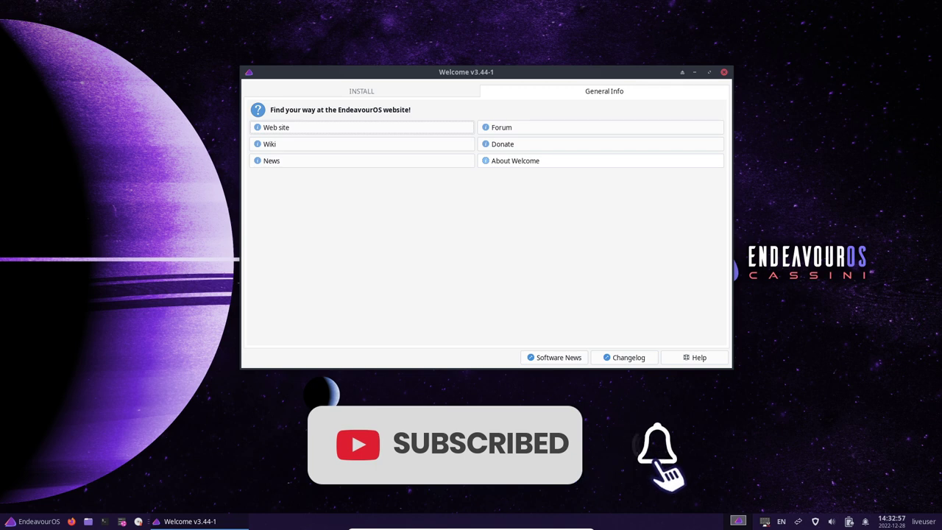
left_click(362, 127)
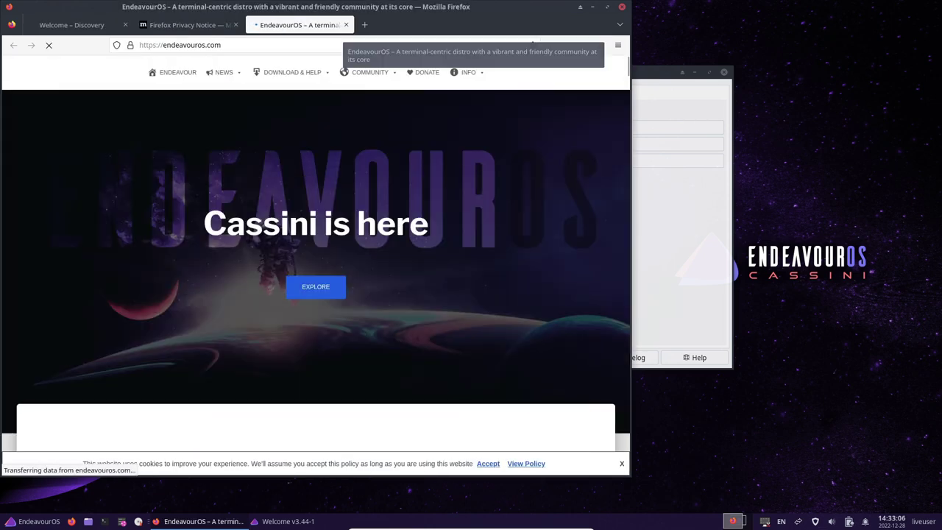
left_click(347, 24)
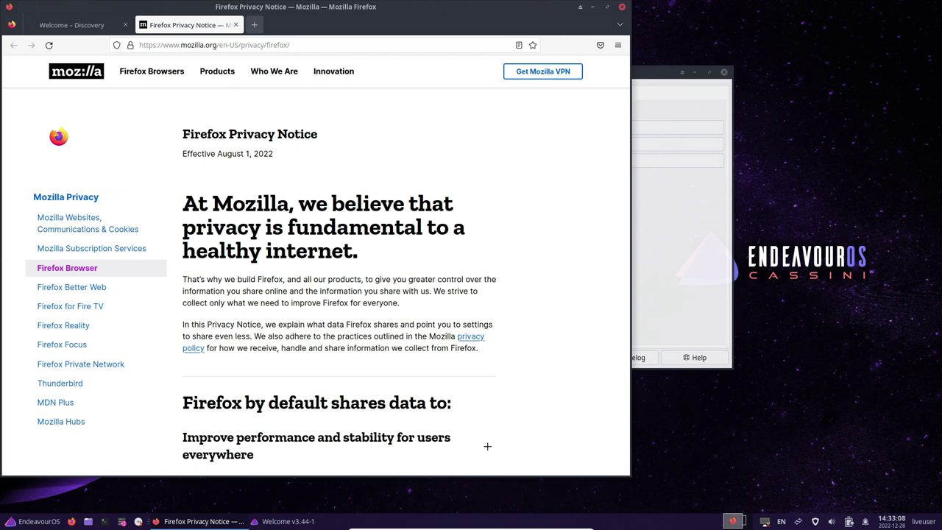
left_click(236, 24)
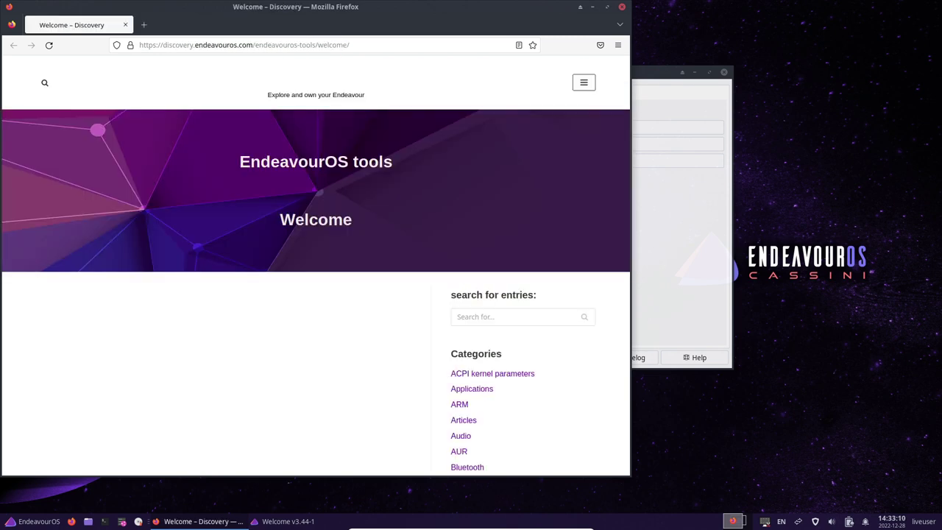
left_click(623, 7)
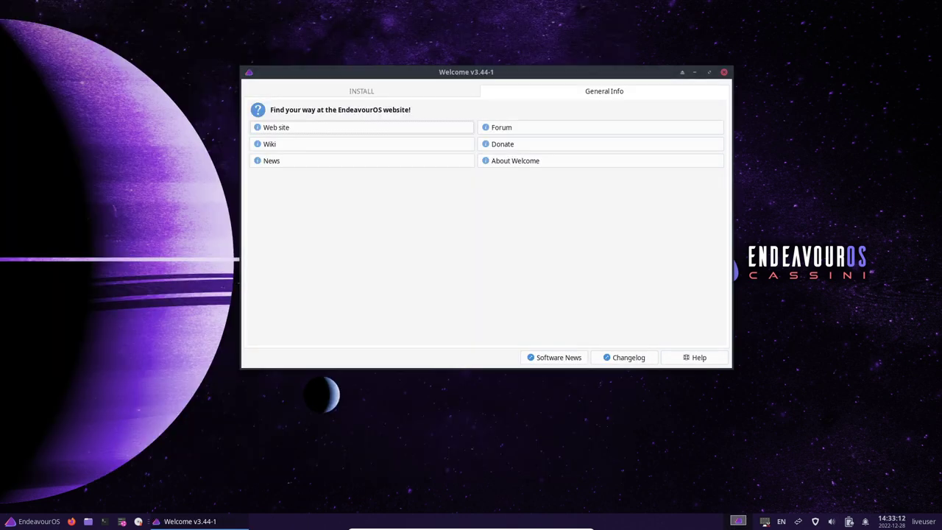
- Return to the Welcome app's install options, read its help text, and close the help and Welcome windows
left_click(361, 91)
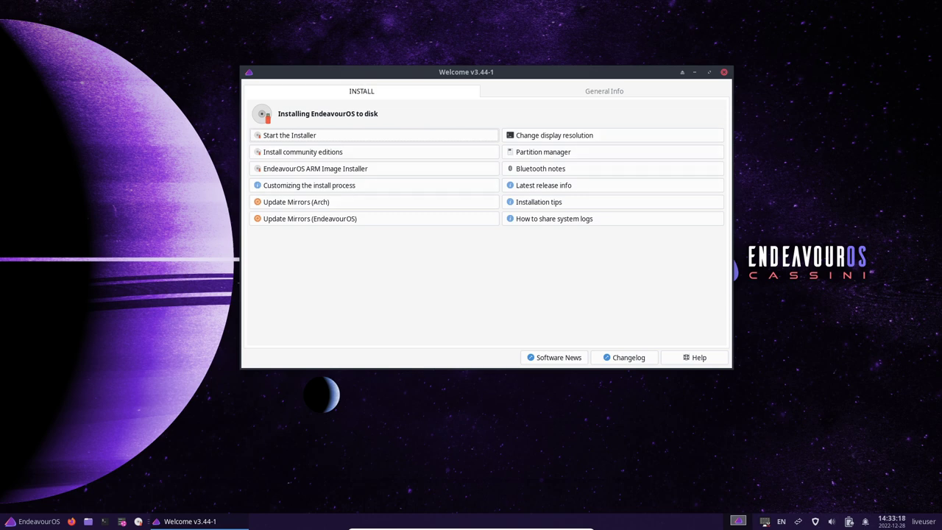
left_click(695, 357)
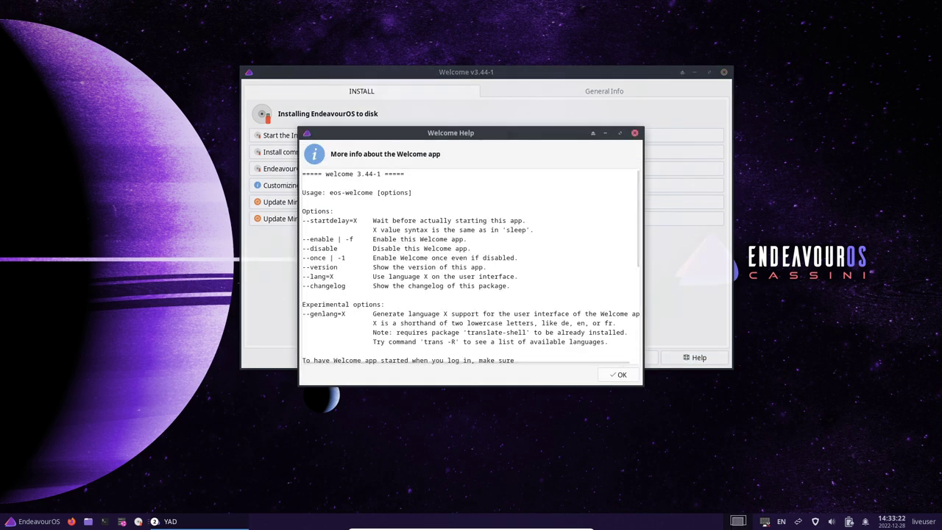
left_click(635, 133)
left_click(724, 72)
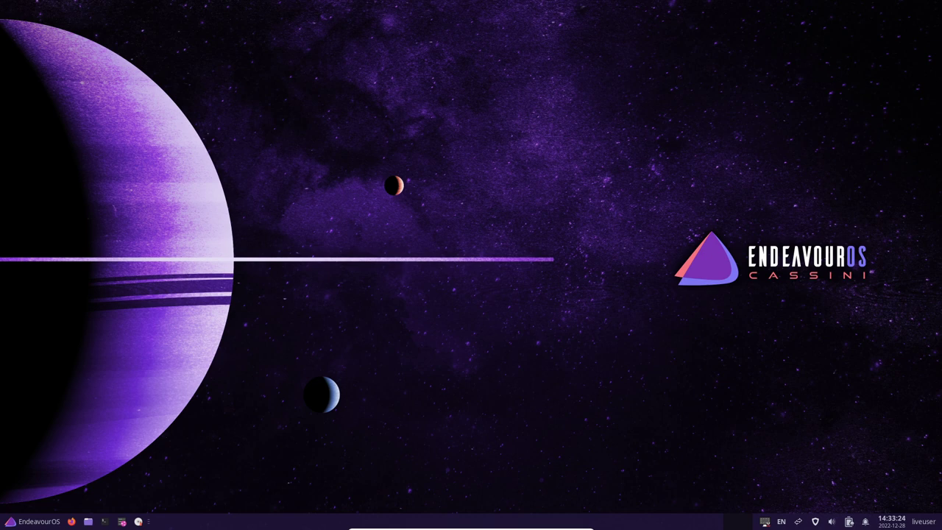
- Check the kernel in a terminal with uname -a and uname -r, and close the terminal
left_click(105, 521)
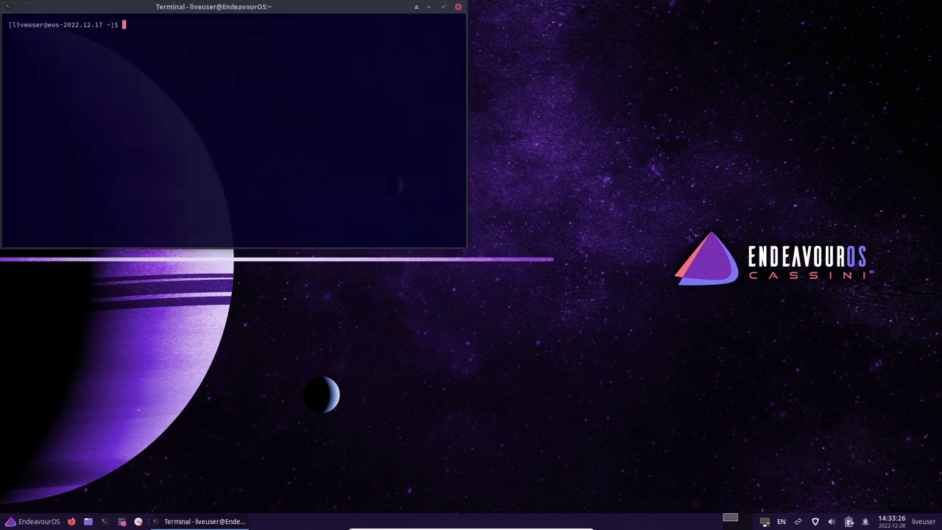
left_click_drag(199, 8, 414, 73)
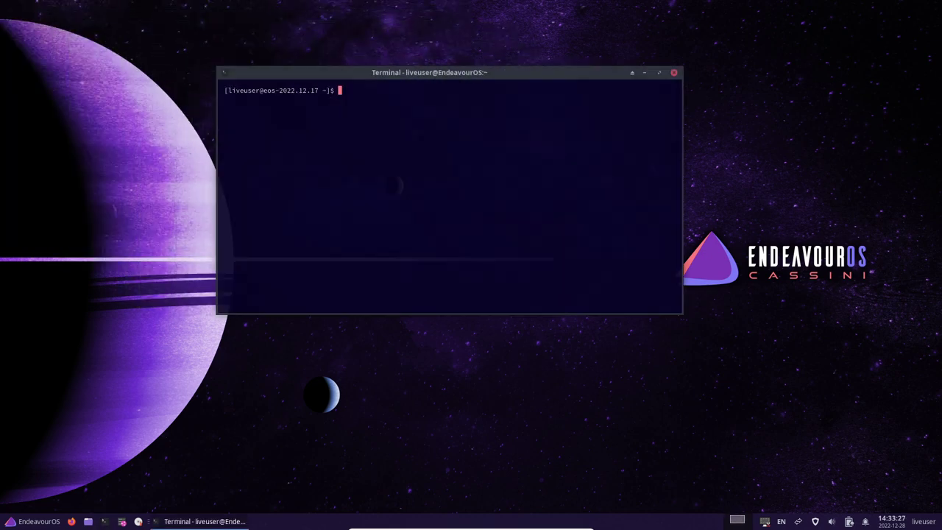
type("uname -a")
key("Return")
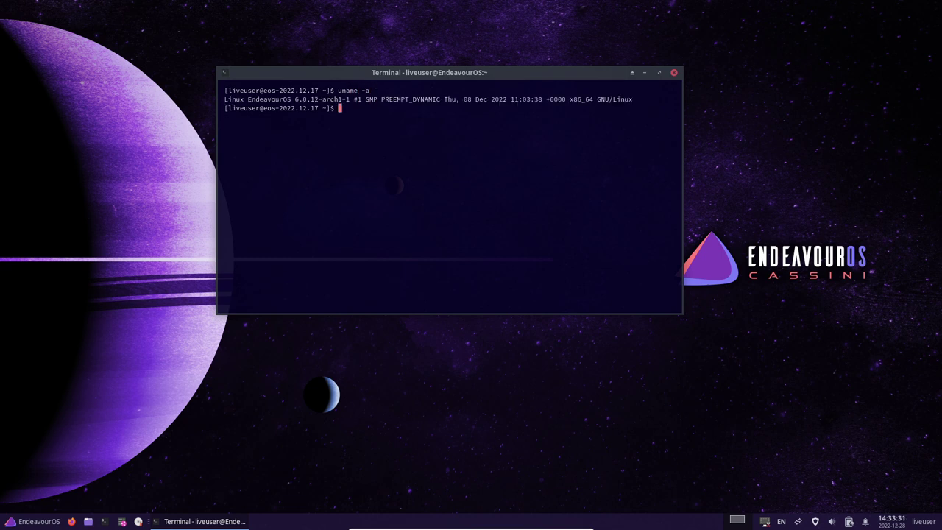
type("uname -r")
key("Return")
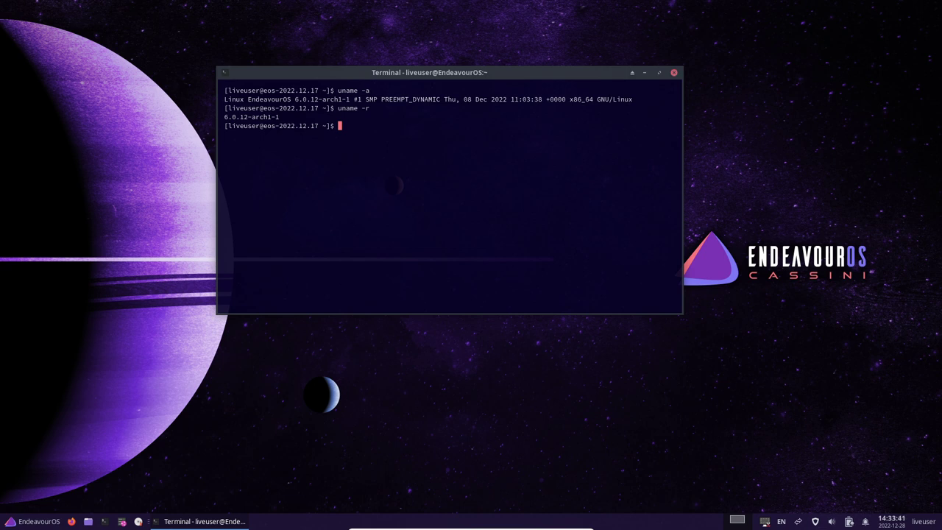
left_click(674, 72)
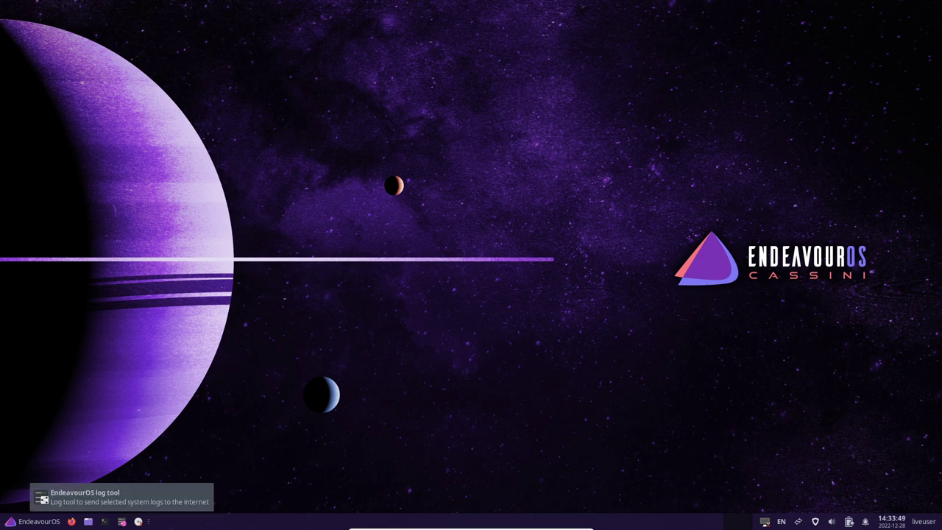
- Show the System applications in the application menu and enlarge the menu so that five icons fit per row
left_click(33, 522)
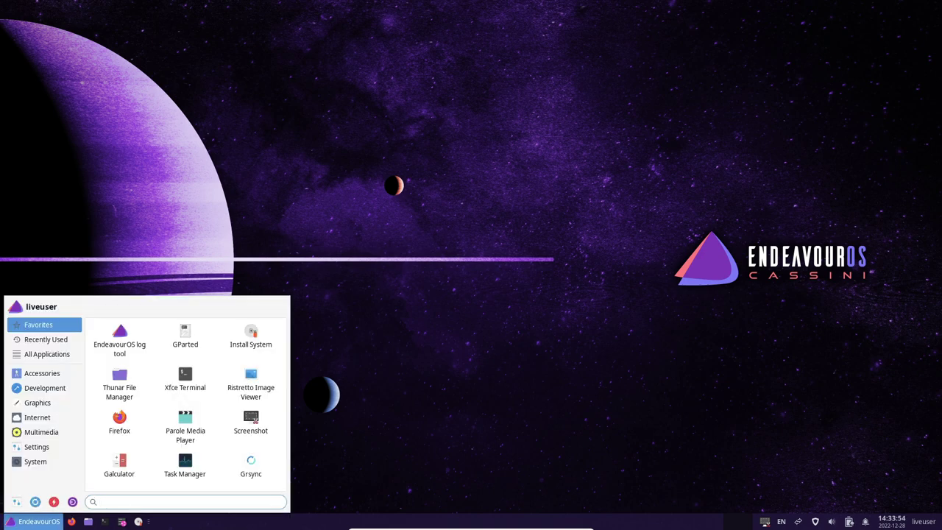
mouse_move(35, 461)
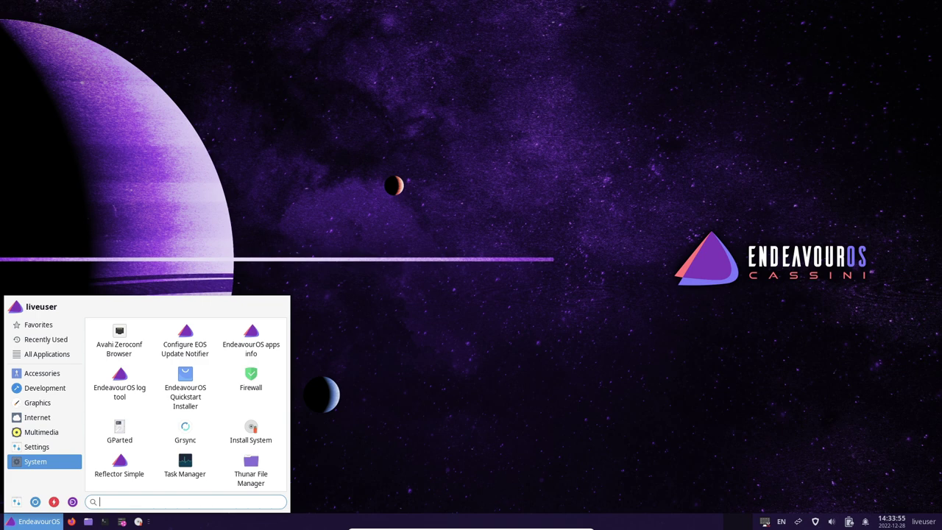
key("Up")
key("Up")
key("Up")
key("Up")
key("Right")
key("Right")
key("Right")
left_click_drag(289, 296, 425, 182)
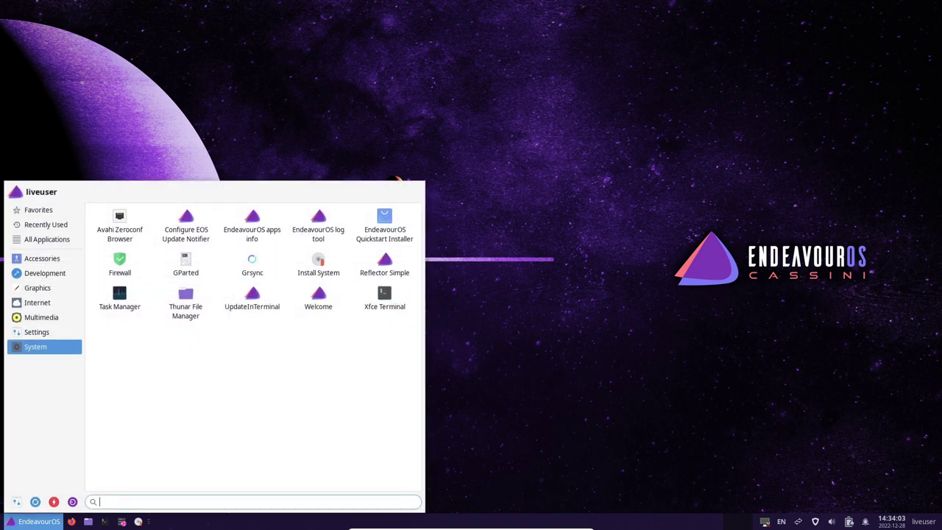
- Launch the Thunar file manager from the System applications, and move its window inward and enlarge it
key("Down")
key("Left")
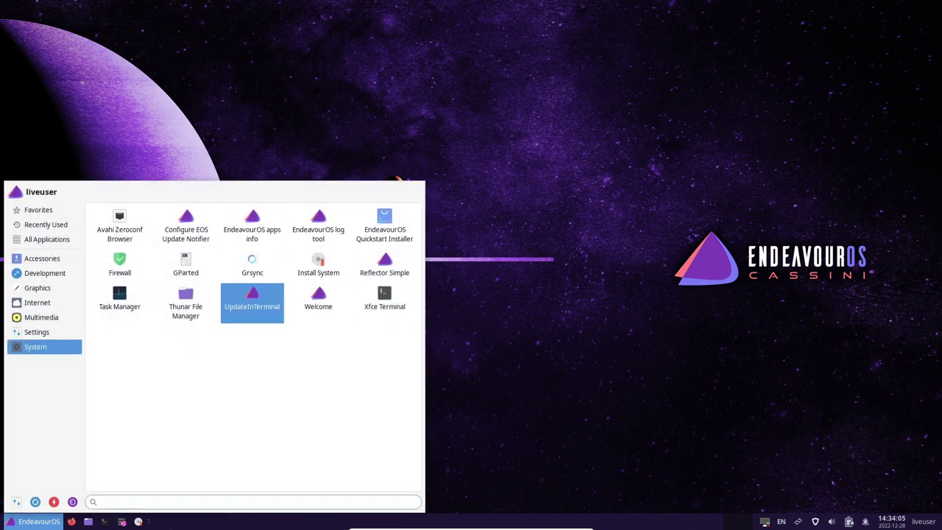
key("Left")
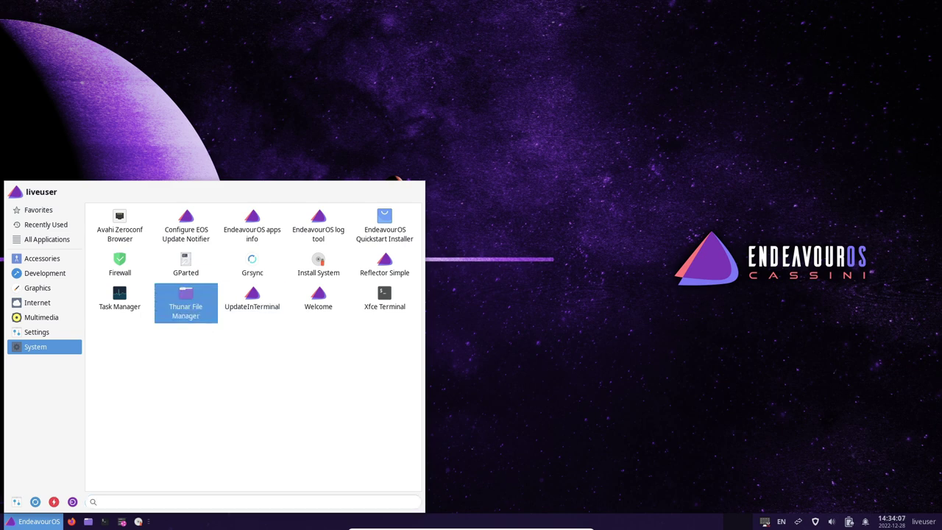
key("Return")
left_click_drag(206, 6, 293, 49)
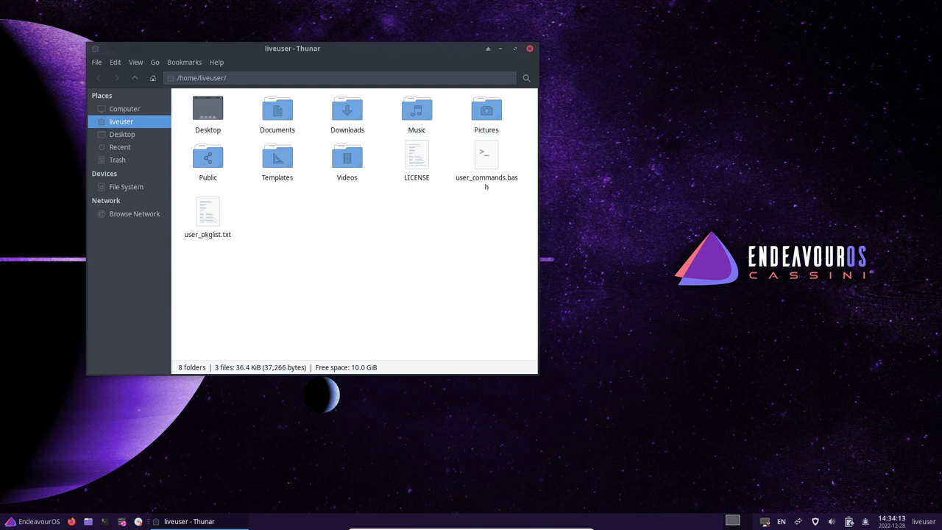
left_click_drag(539, 375, 727, 399)
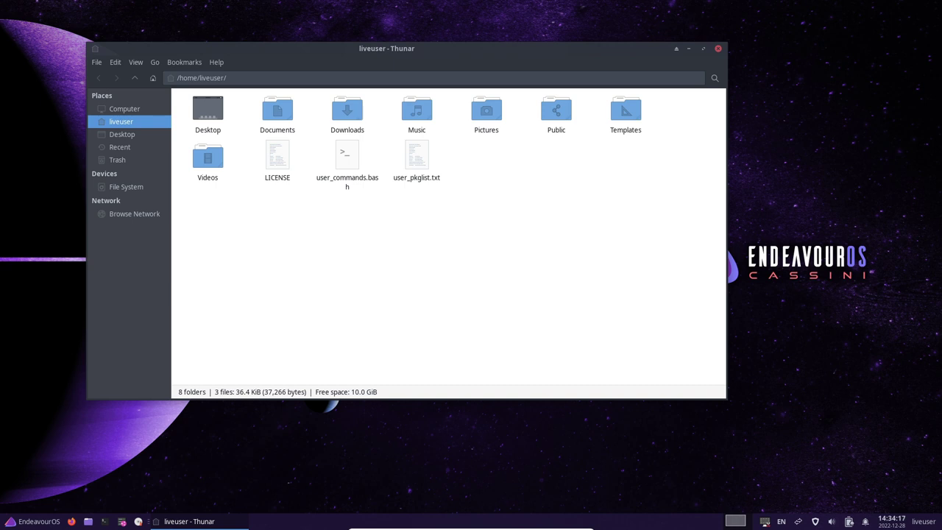
- View Thunar's version information from the home folder and close the file manager
left_click(124, 109)
left_click(121, 122)
key("alt+h")
key("Down")
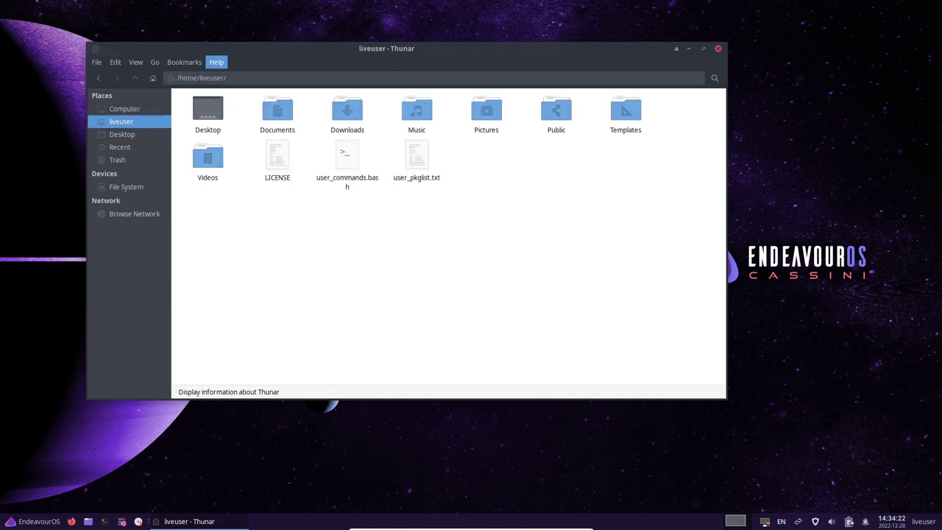
key("Return")
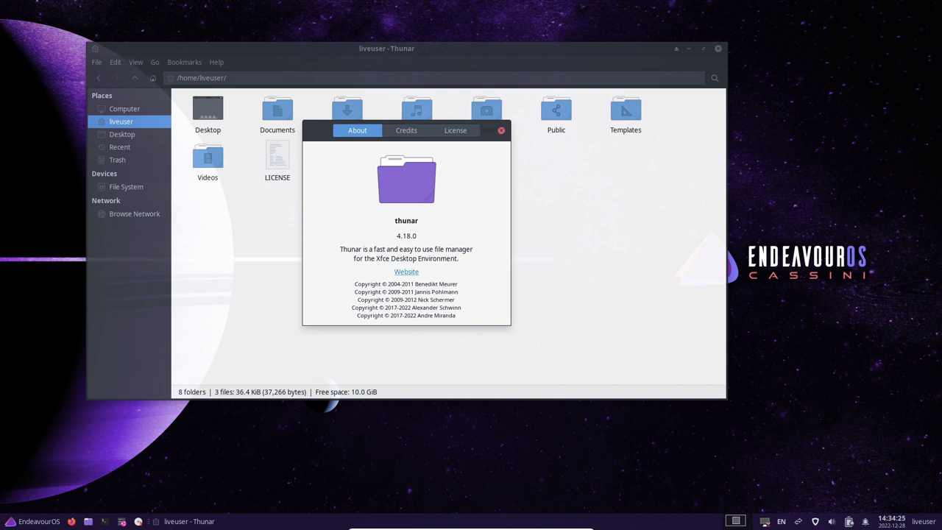
key("Escape")
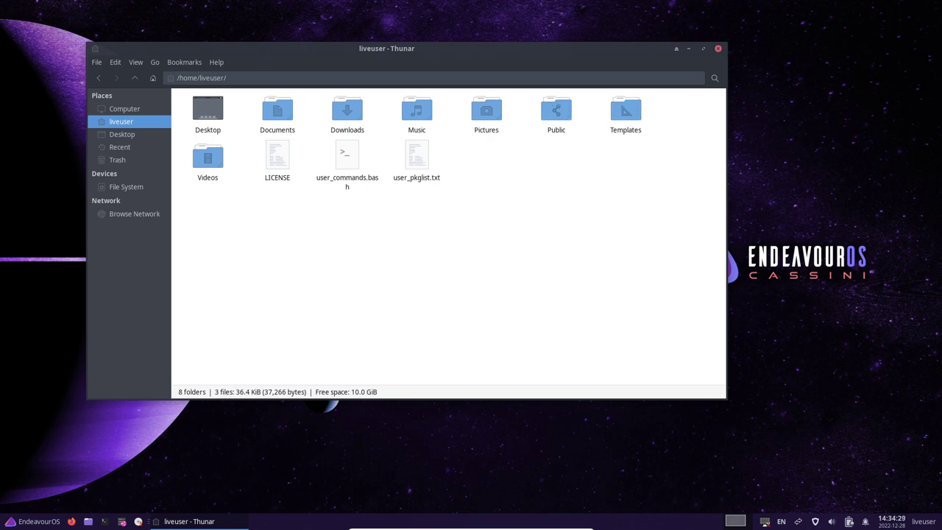
key("ctrl+q")
- Launch Task Manager from the Accessories applications
left_click(33, 521)
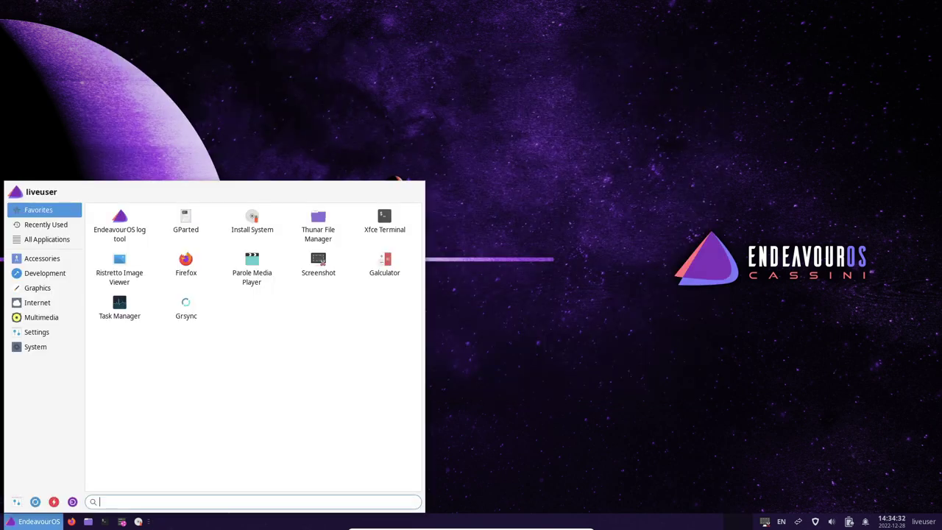
left_click(42, 258)
key("Right")
key("Right")
key("Right")
key("Right")
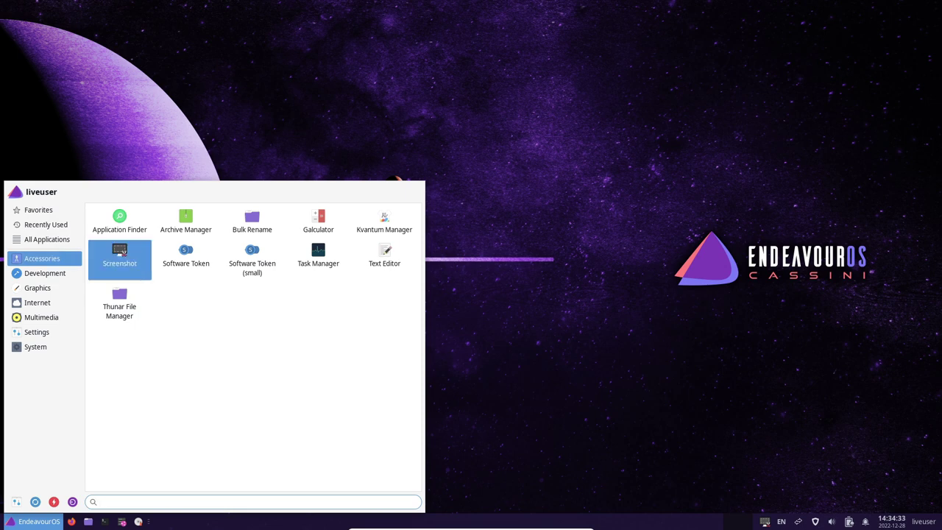
key("Return")
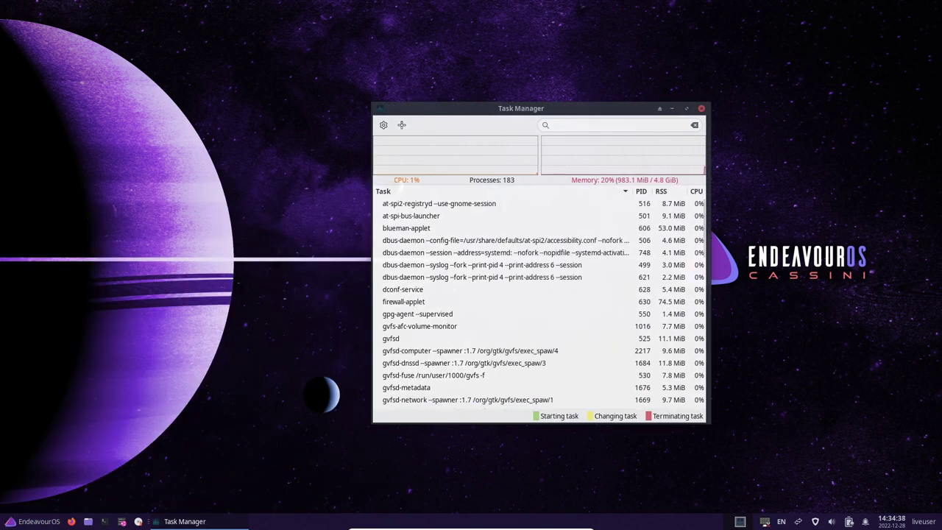
- Reposition and widen the Task Manager window to examine CPU and memory usage, and close it
left_click_drag(598, 108, 440, 62)
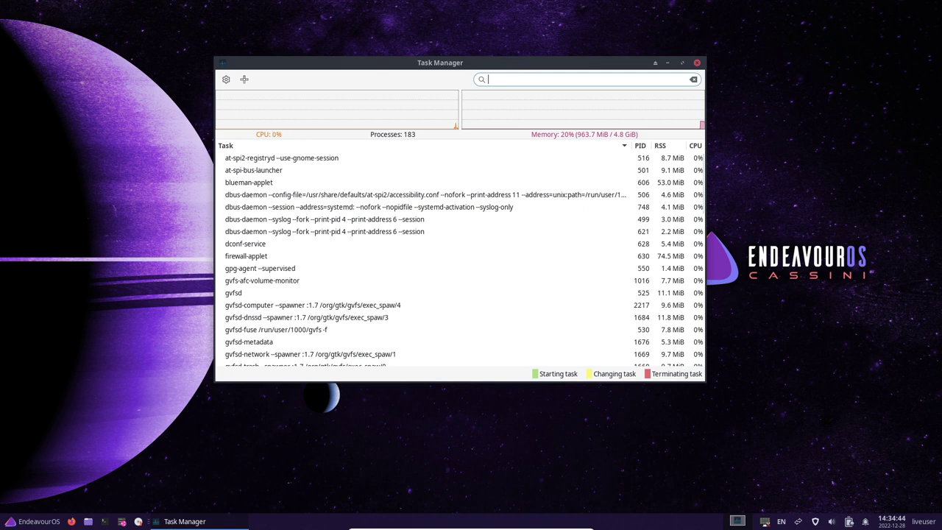
left_click_drag(706, 250, 789, 250)
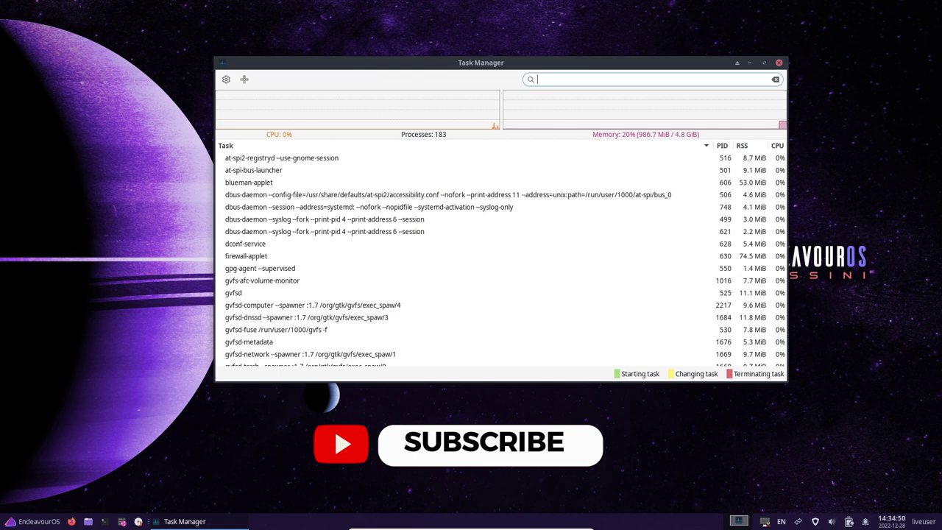
left_click(780, 62)
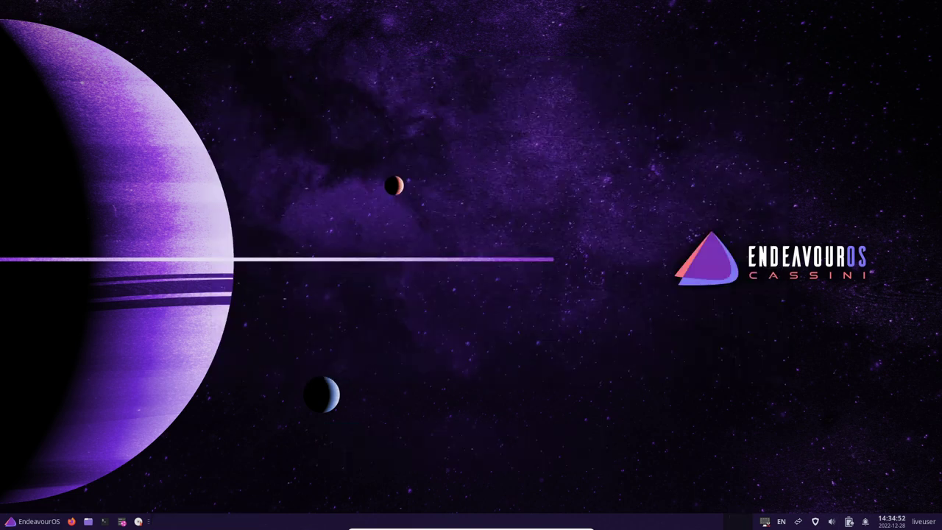
- Open the desktop Appearance settings from the Settings applications and set the style to Arc-Dark
key("super")
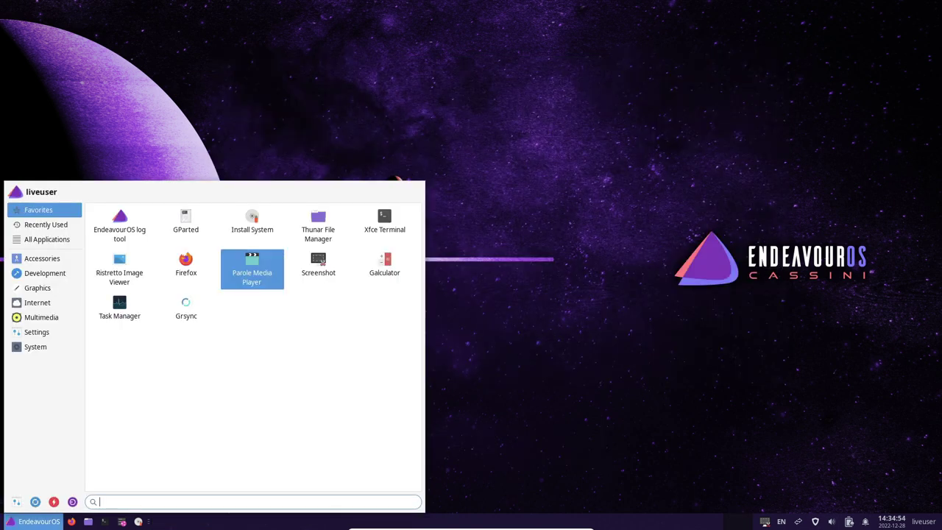
left_click(44, 273)
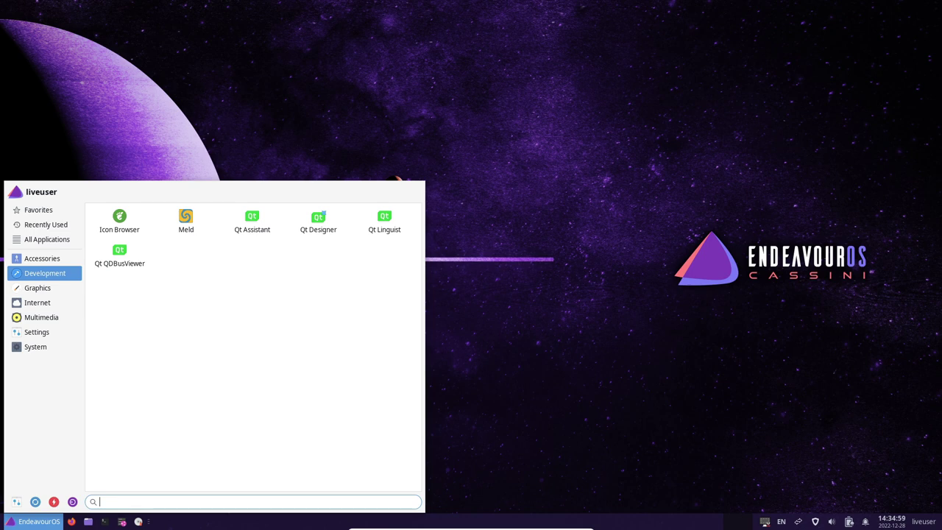
mouse_move(38, 288)
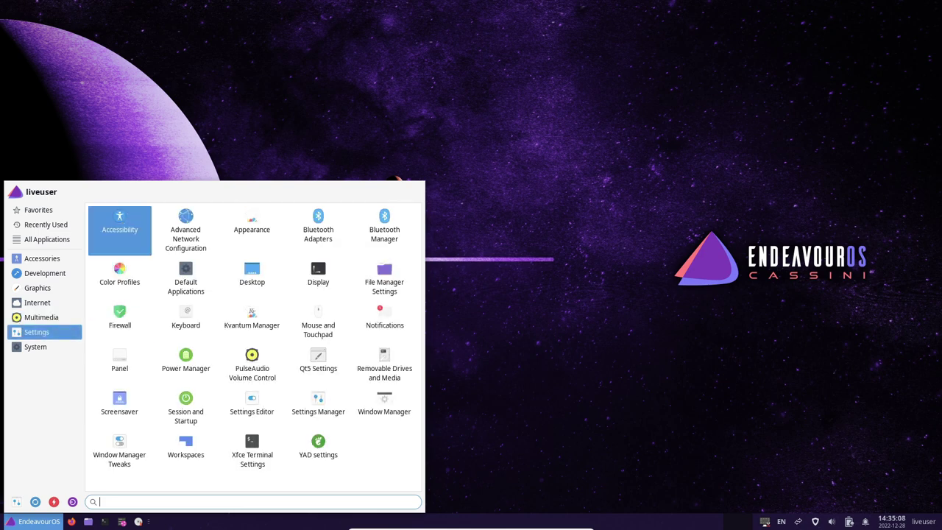
key("Right")
key("Right")
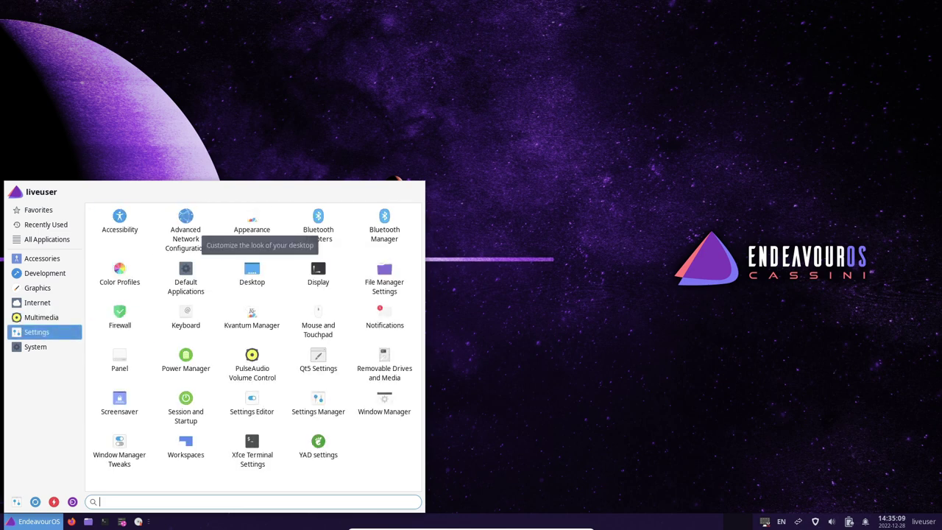
key("Return")
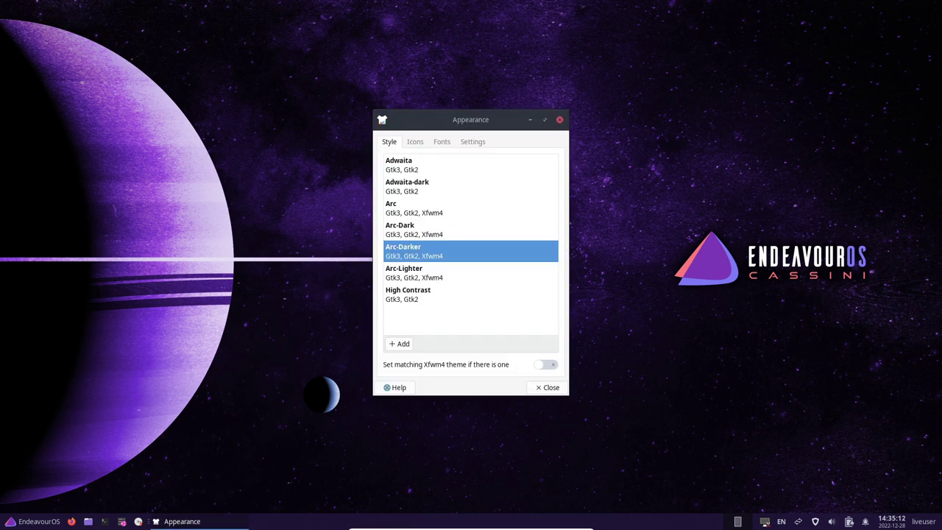
left_click_drag(525, 120, 464, 51)
left_click(353, 162)
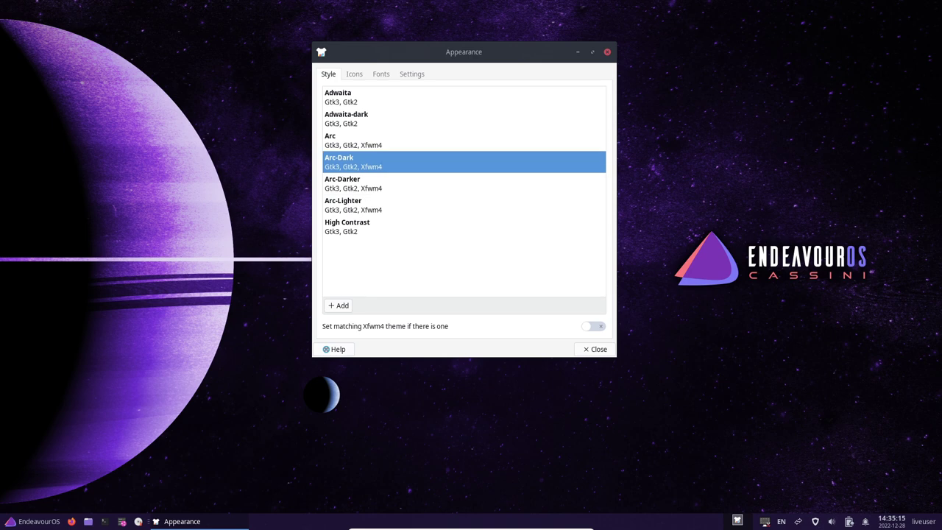
- Review the icon themes, font options and general settings in the Appearance window, and close it
left_click(354, 73)
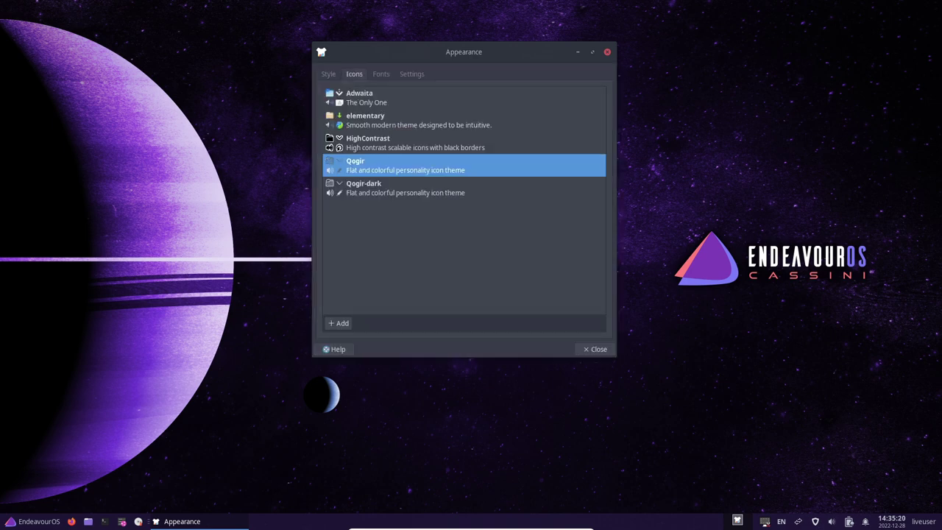
left_click(380, 74)
left_click(412, 74)
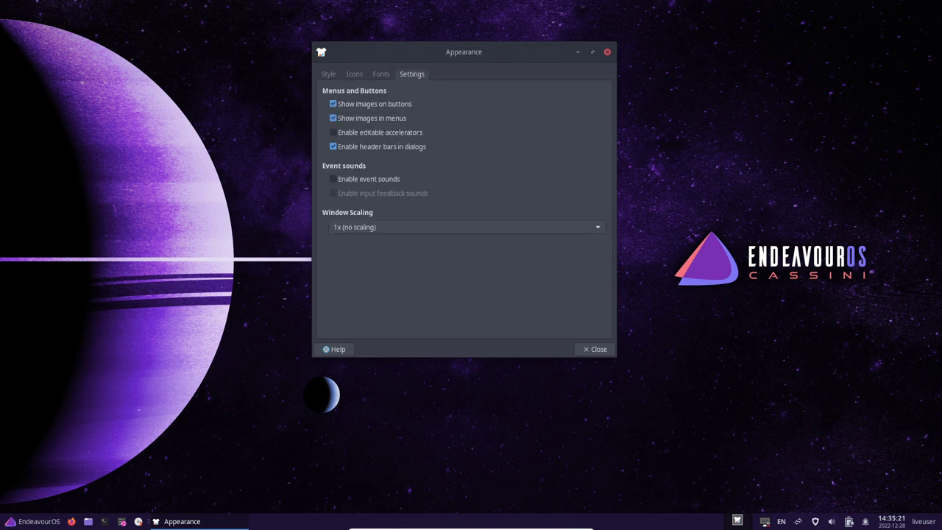
left_click(328, 73)
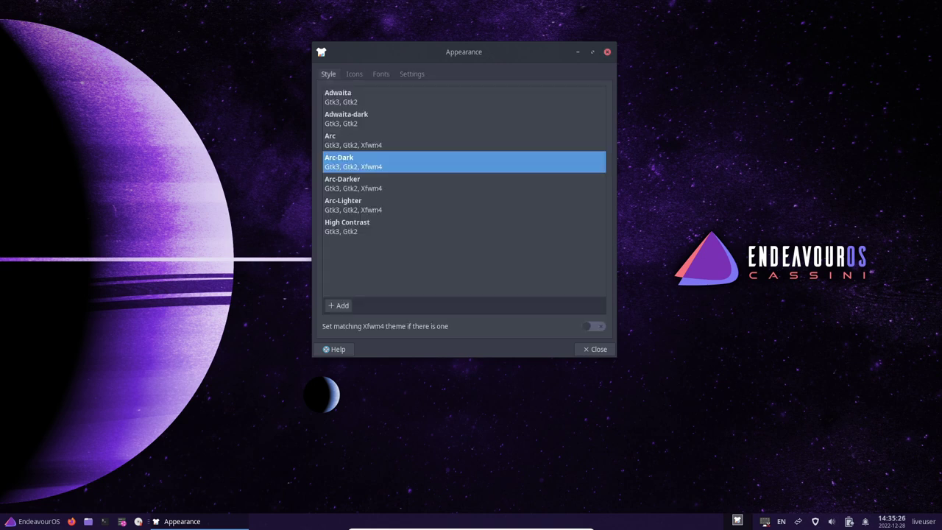
left_click(608, 51)
- Open Window Manager Tweaks from the Settings applications, and reposition and enlarge its window
left_click(34, 521)
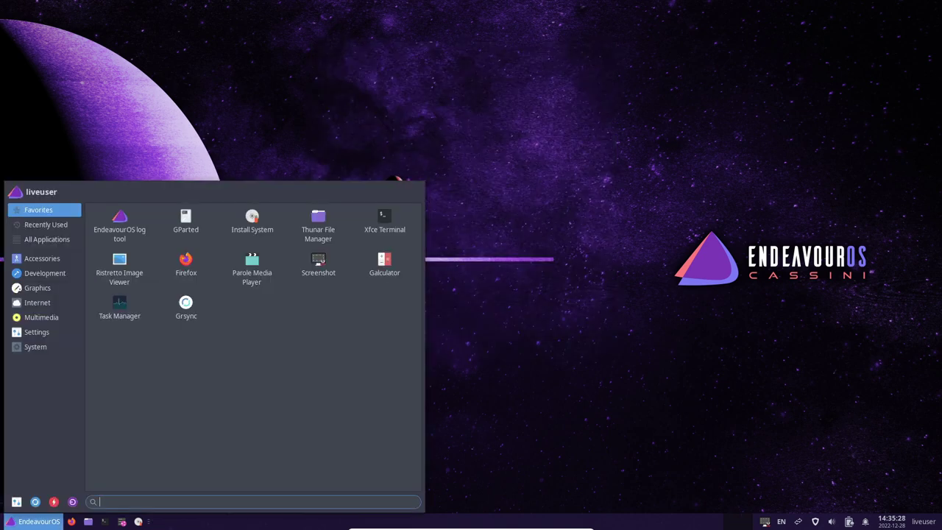
left_click(35, 346)
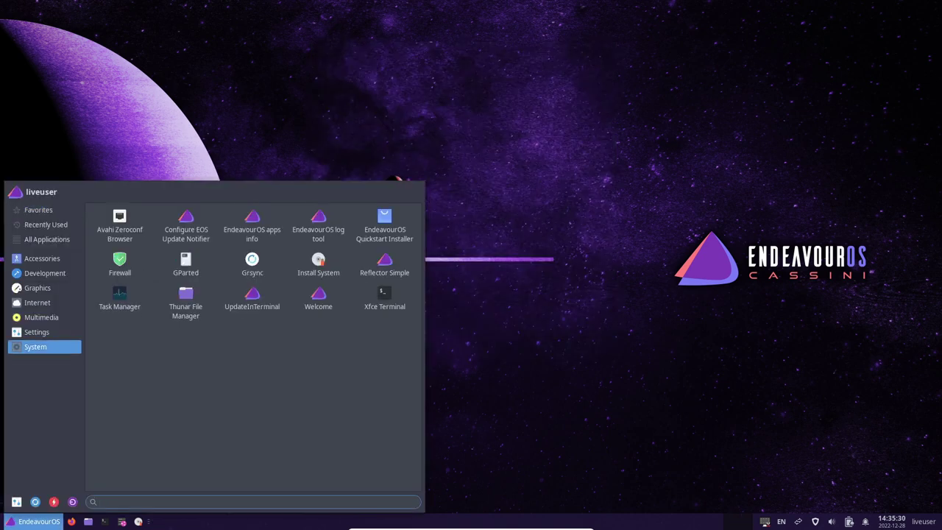
left_click(36, 332)
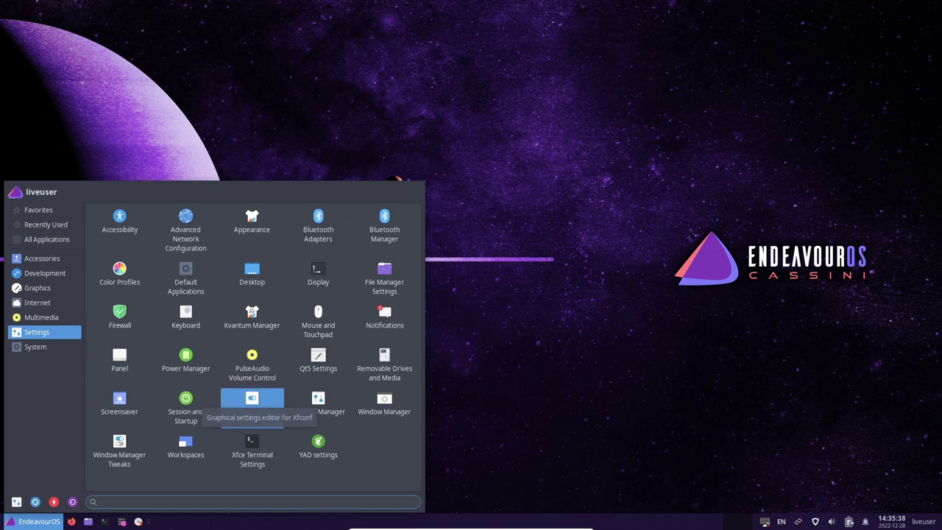
left_click(119, 451)
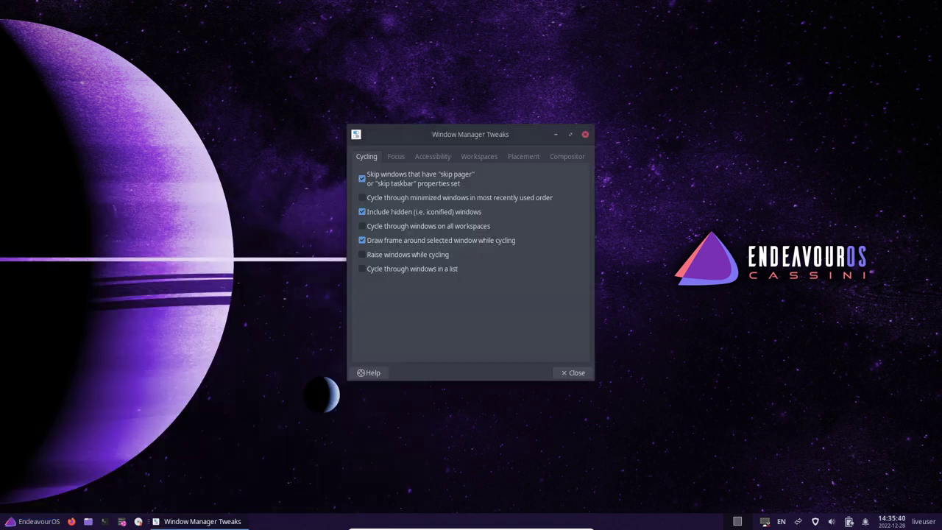
left_click_drag(468, 134, 441, 48)
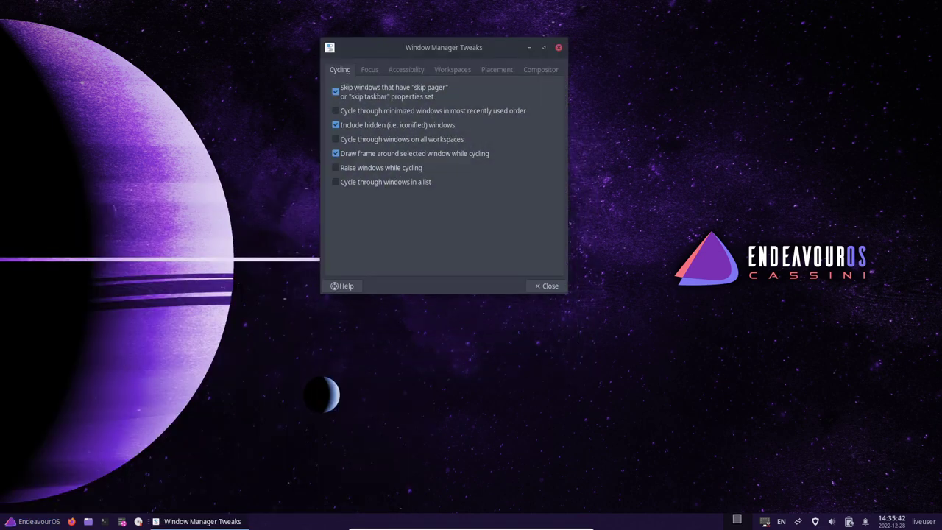
left_click_drag(567, 293, 669, 321)
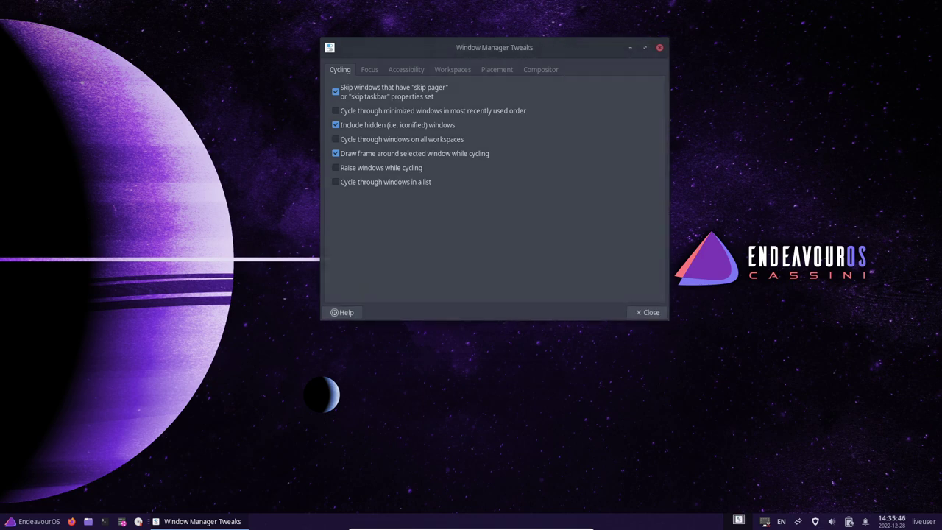
- Review the focus, accessibility, workspaces, placement and compositor options in Window Manager Tweaks, and close the window
left_click(369, 69)
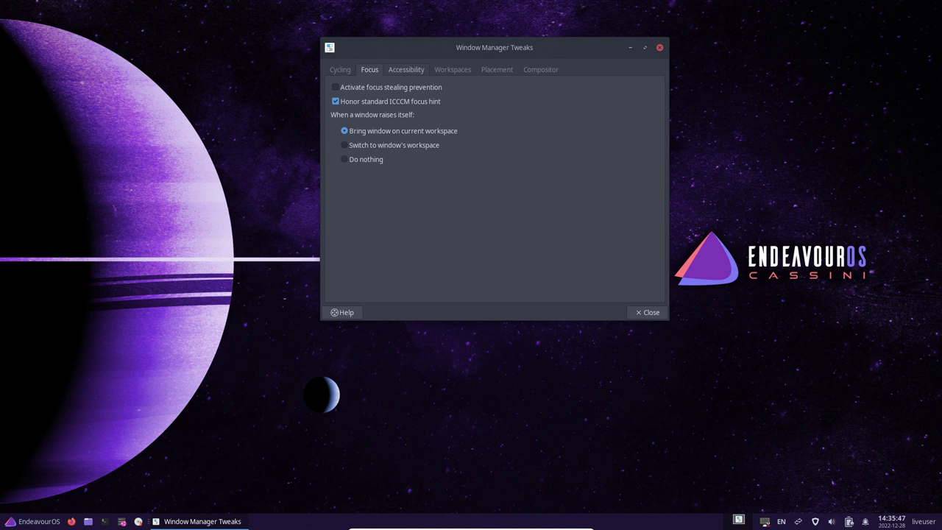
left_click(406, 69)
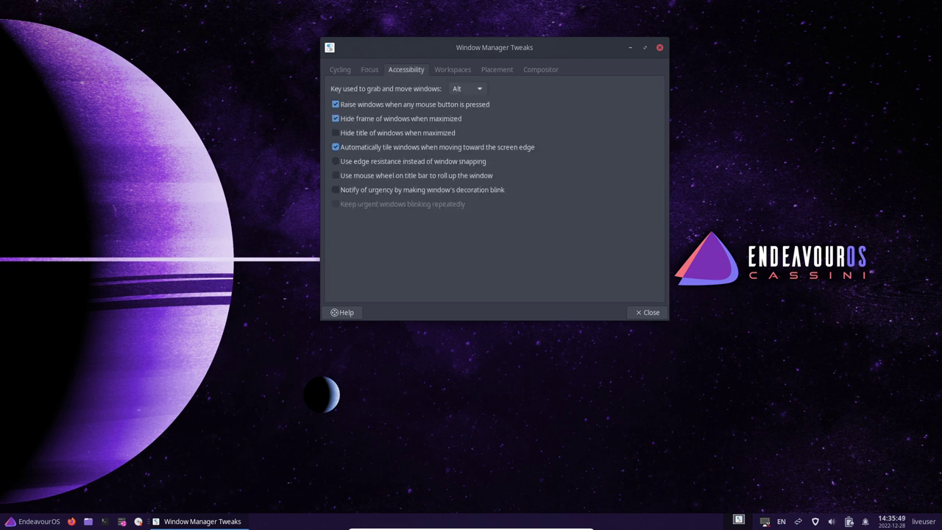
left_click(453, 69)
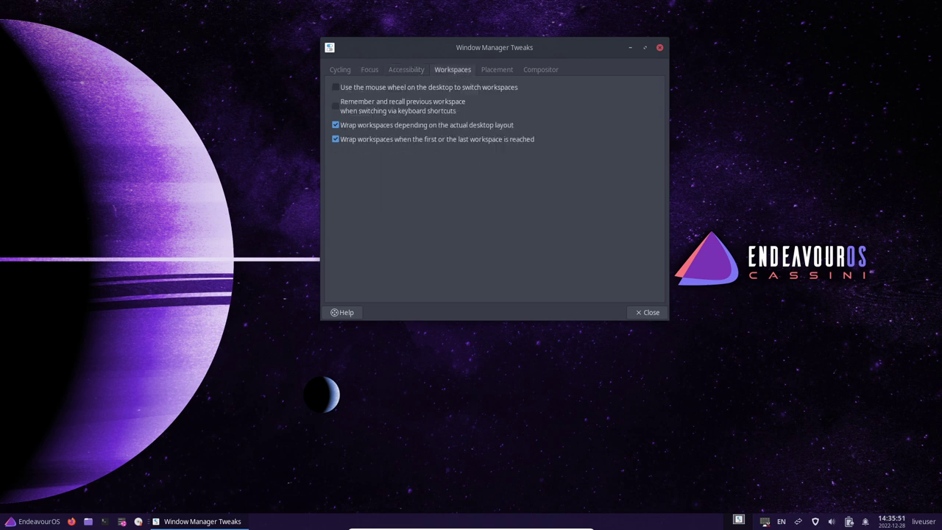
left_click(497, 69)
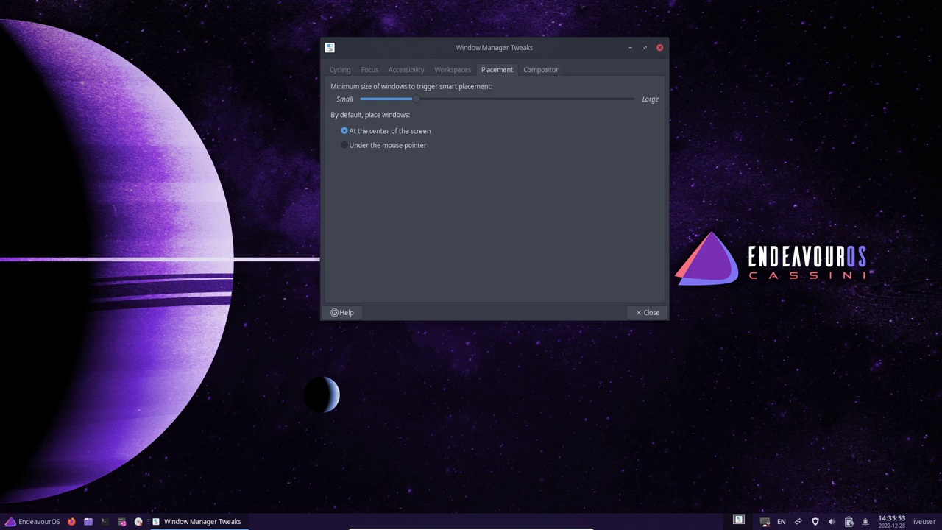
left_click(541, 69)
left_click(340, 69)
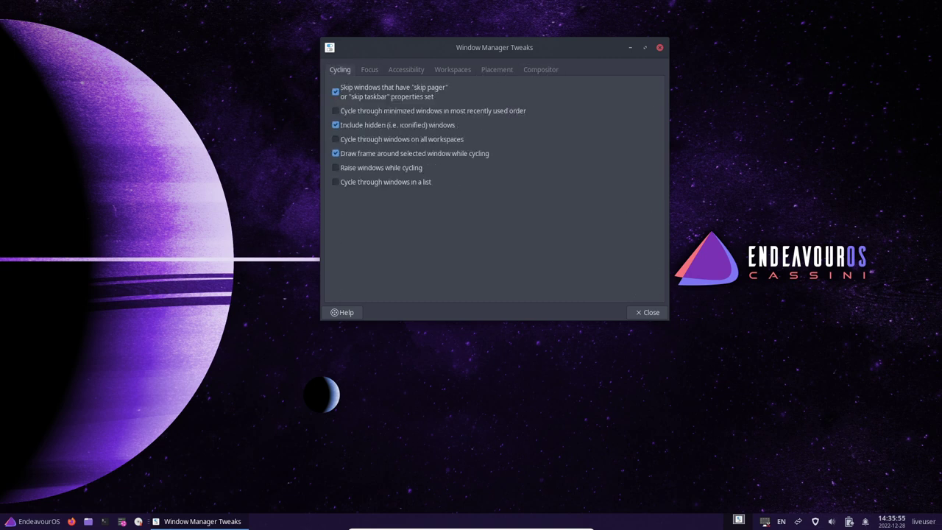
left_click(659, 47)
- Open the Desktop settings from the desktop, enlarge the window to examine the background, menus and icons options, and close it
right_click(416, 92)
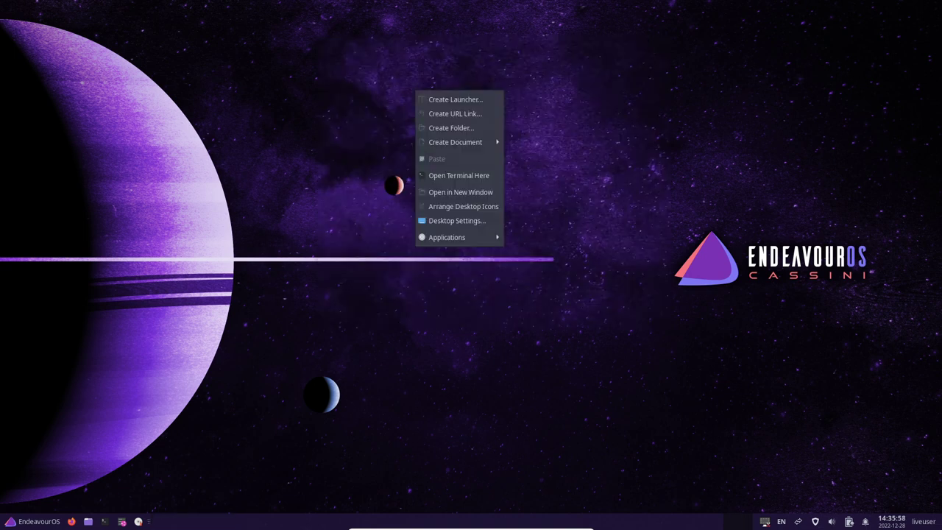
left_click(457, 220)
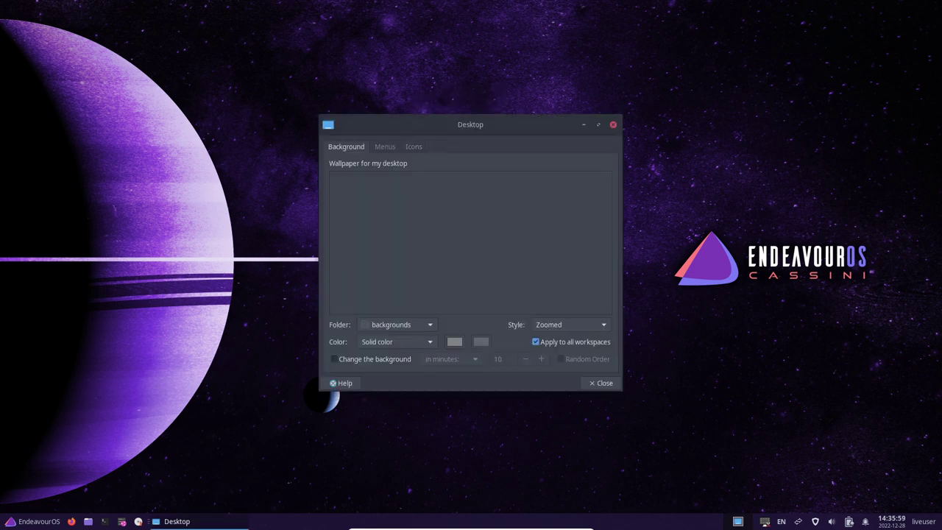
left_click_drag(471, 122, 426, 86)
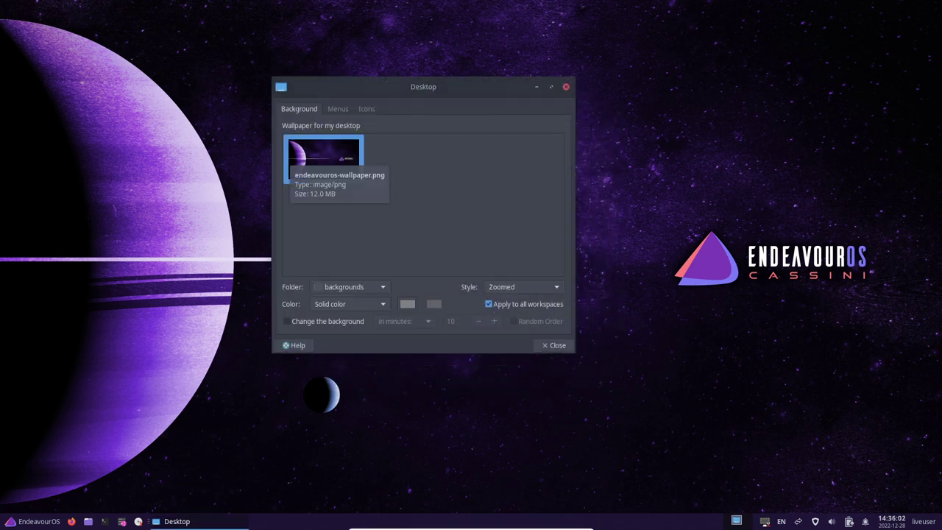
left_click_drag(575, 352, 673, 366)
left_click(338, 109)
left_click(367, 108)
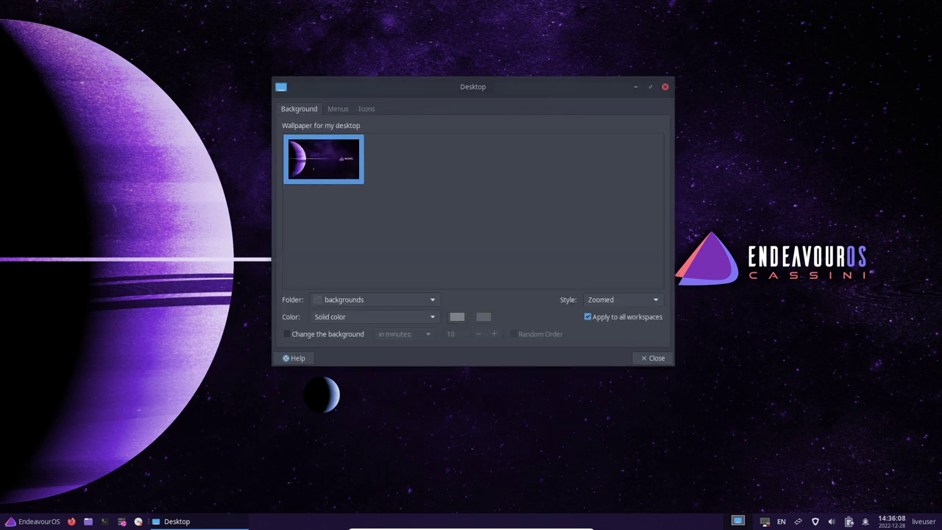
left_click(665, 86)
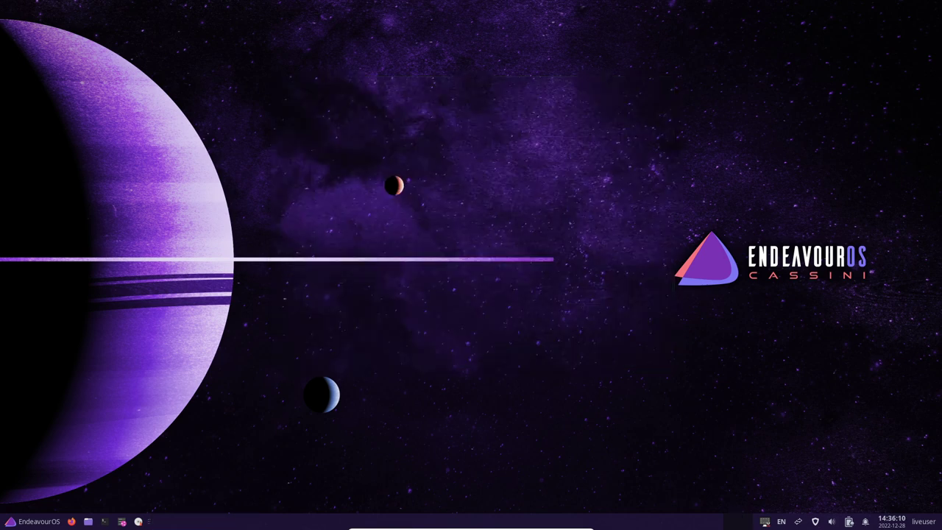
- Launch Reflector Simple from the System applications to view the Arch mirror country selection, and close it without applying anything
key("super")
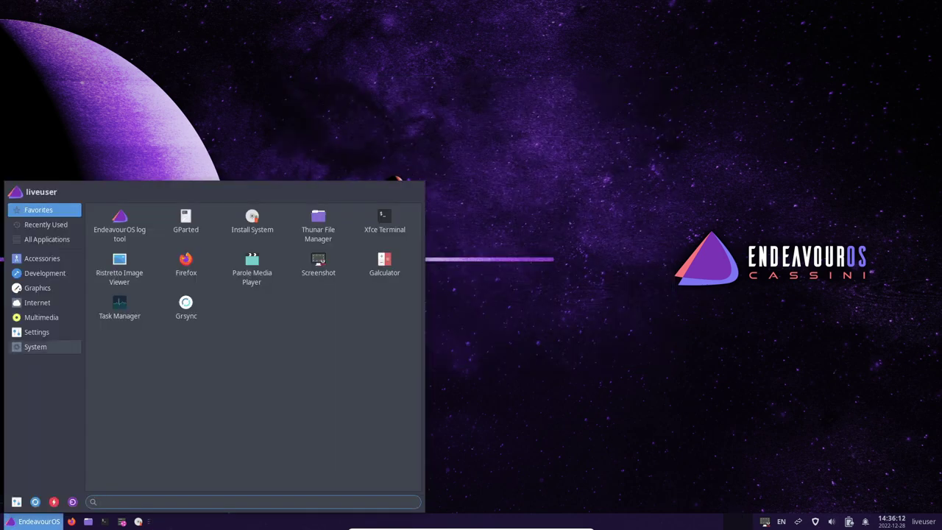
left_click(44, 347)
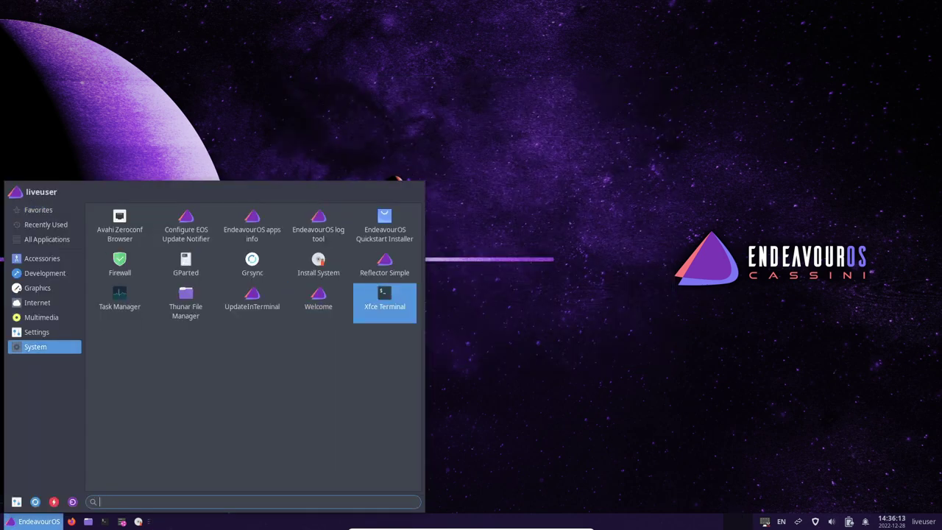
key("Up")
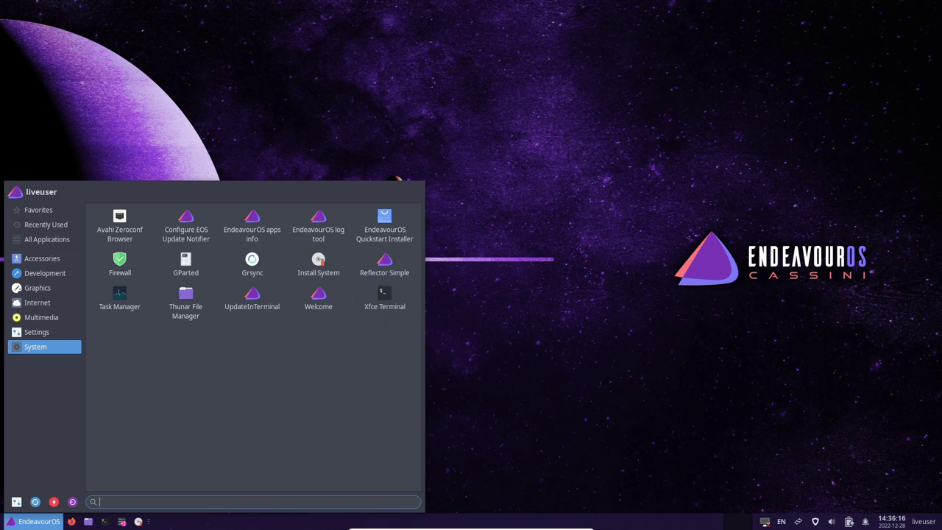
key("Return")
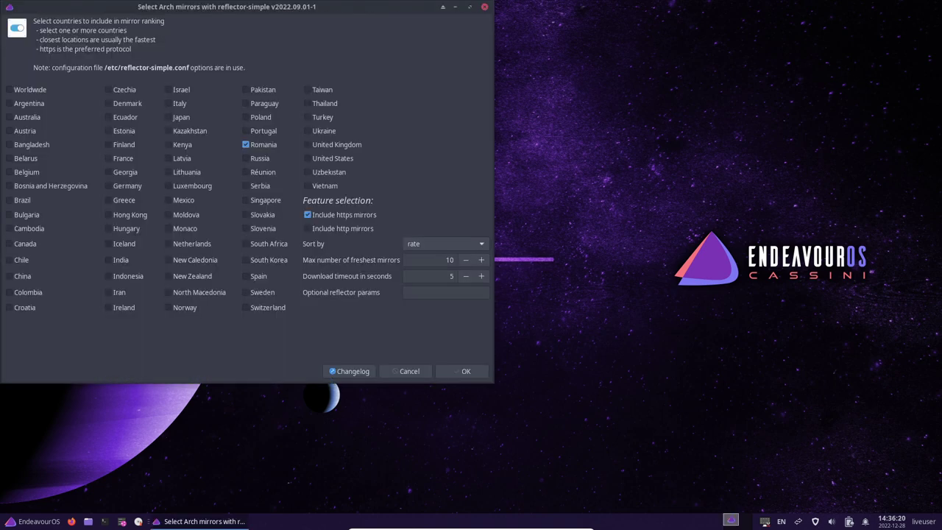
left_click_drag(243, 7, 453, 33)
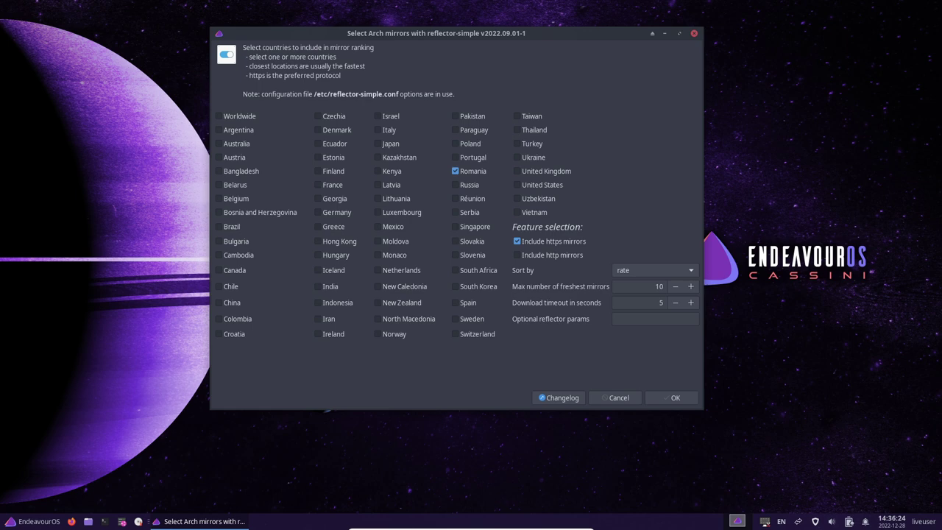
left_click(694, 33)
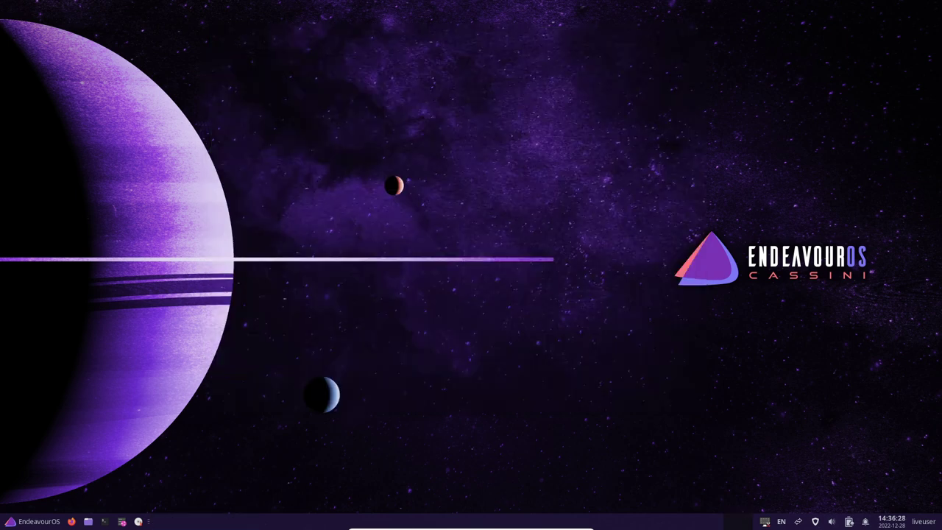
- Open Settings Editor from the Settings applications, browse its channels from displays to xfce4-keyboard-shortcuts, and close it
left_click(33, 521)
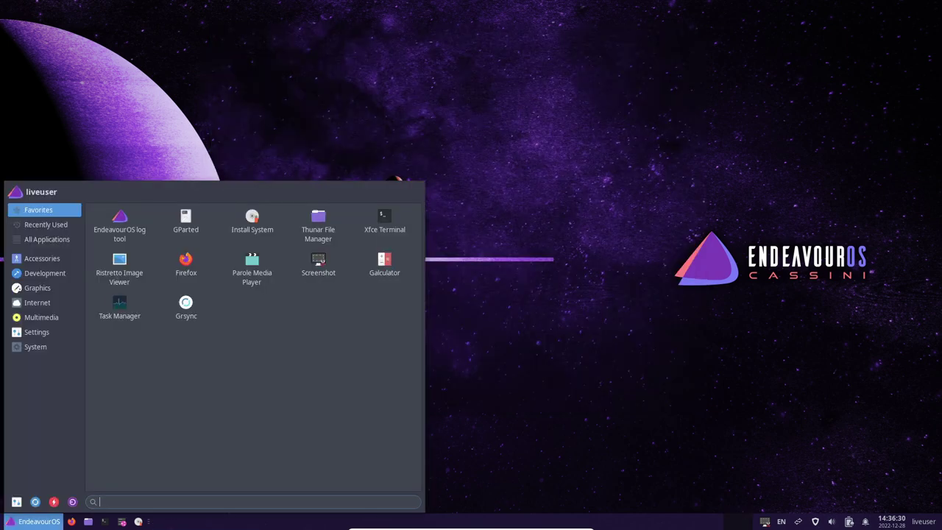
left_click(38, 332)
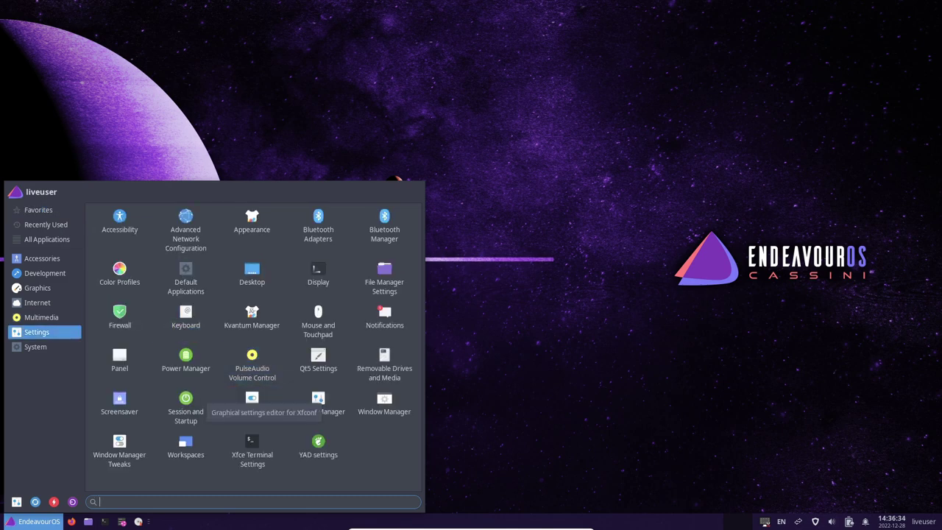
left_click(251, 407)
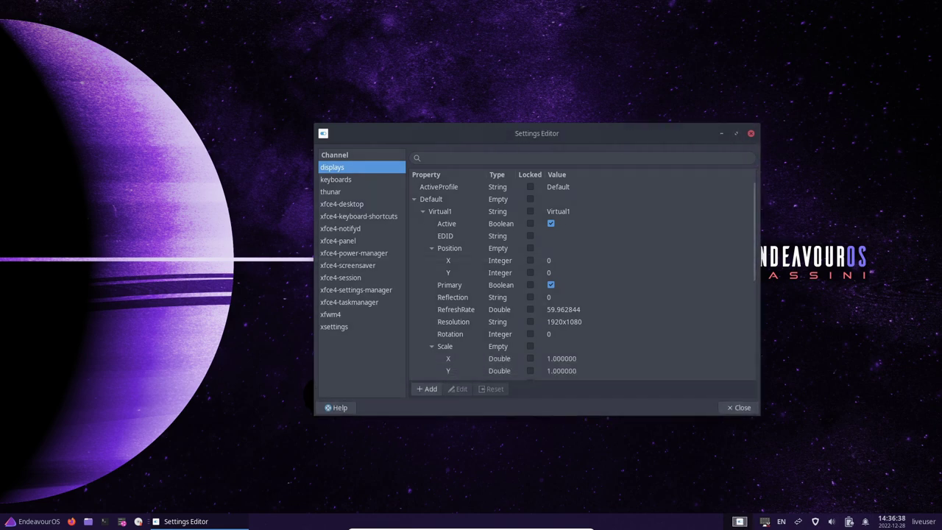
key("Down")
key("Down")
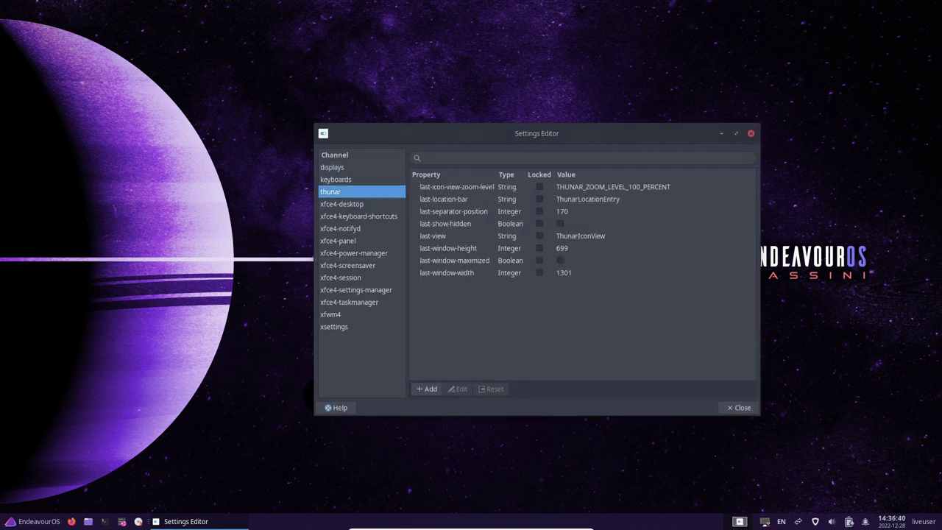
key("Down")
key("Down")
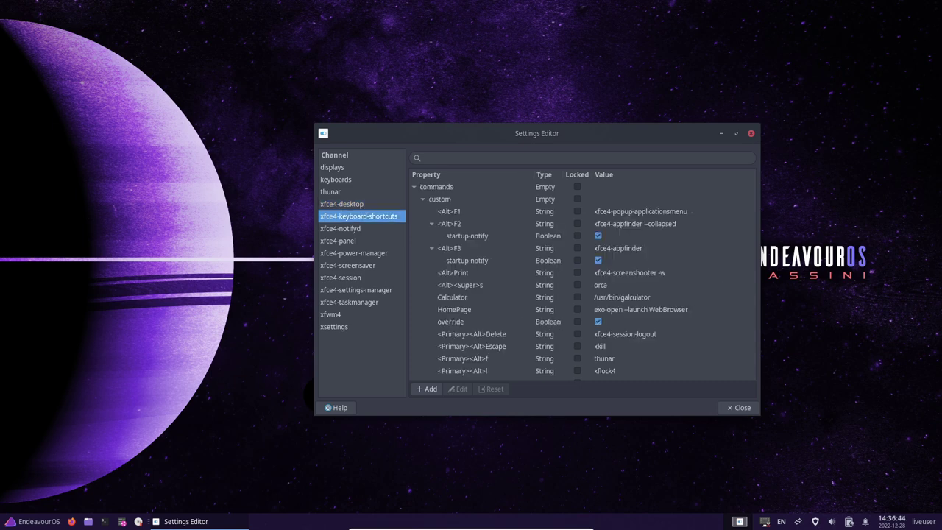
left_click(751, 134)
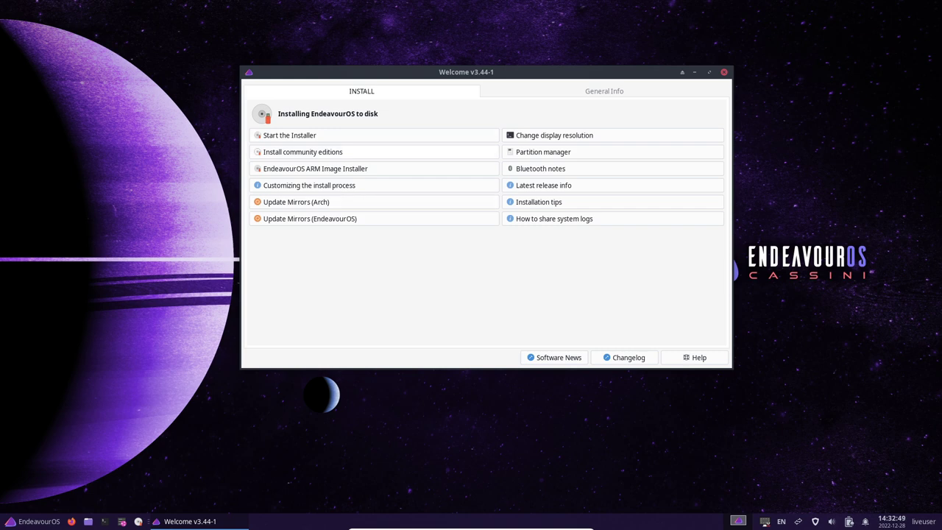
- Open the About Welcome page and the EndeavourOS website from the Welcome app's general information
left_click(599, 92)
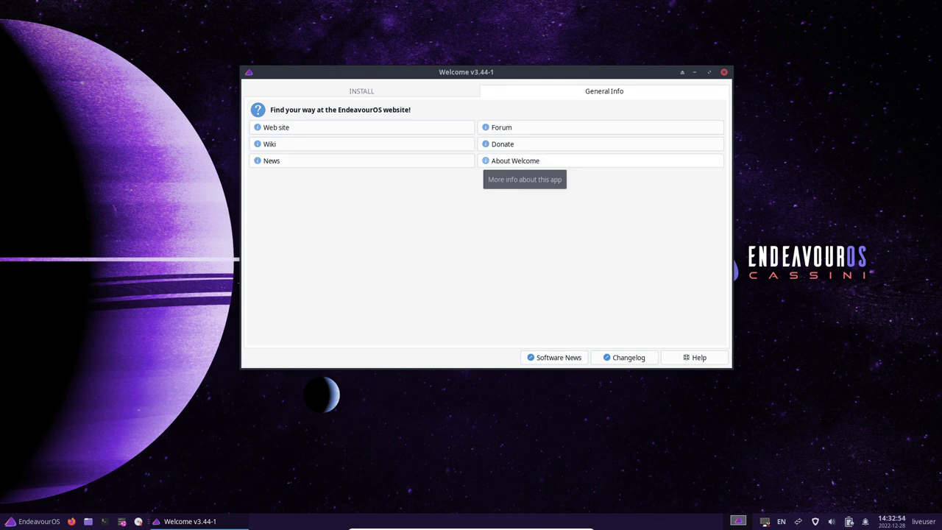
left_click(519, 160)
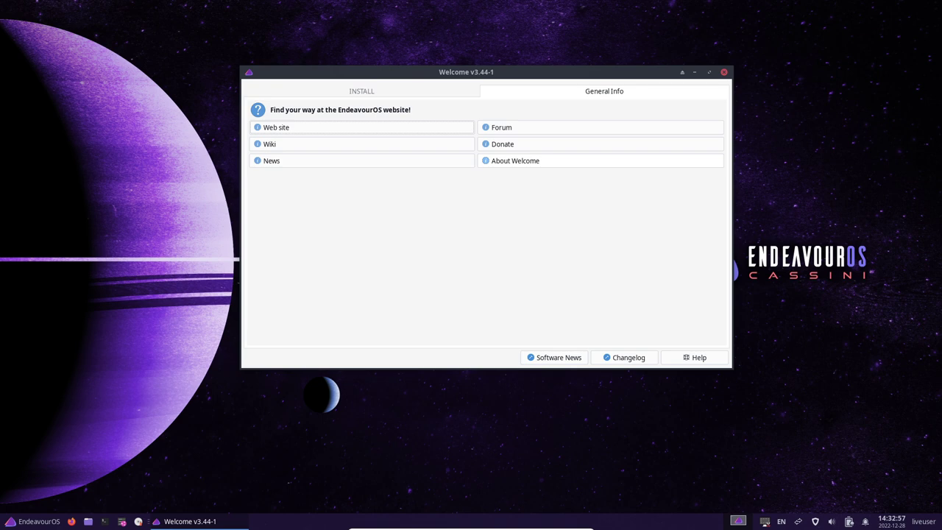
left_click(276, 127)
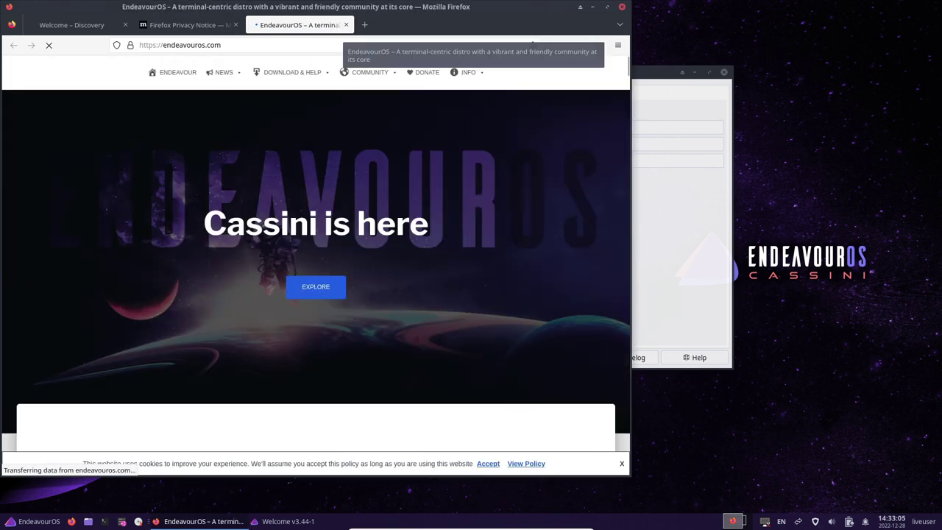
- Close the EndeavourOS website, Firefox Privacy Notice and browser window, and return to the Welcome app's installation options
left_click(346, 24)
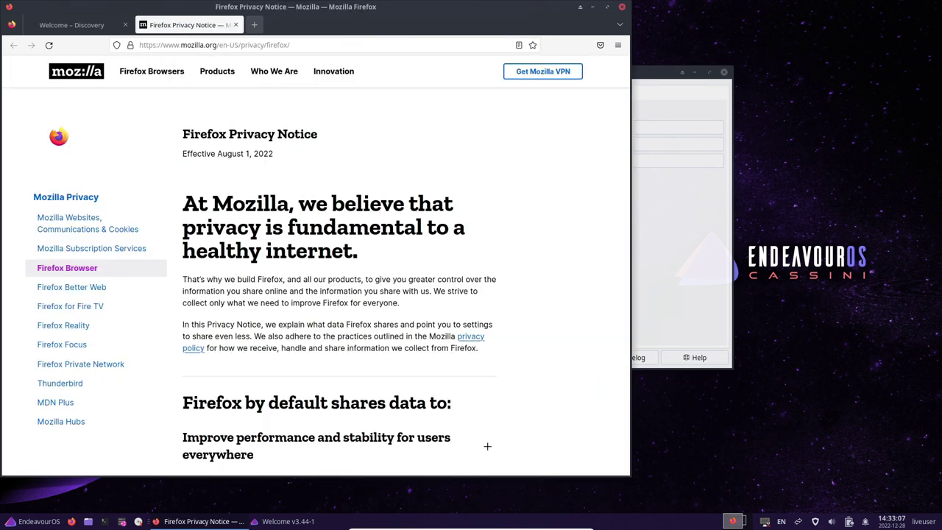
left_click(236, 24)
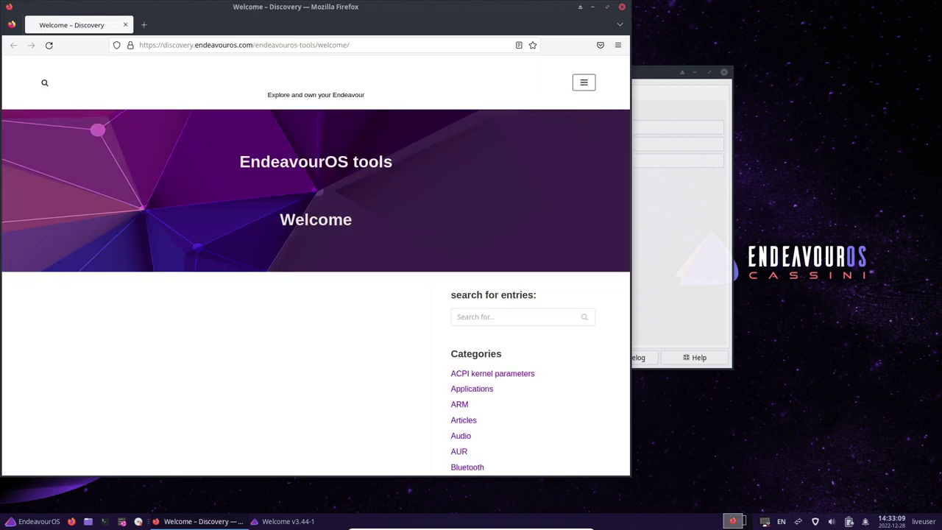
left_click(622, 7)
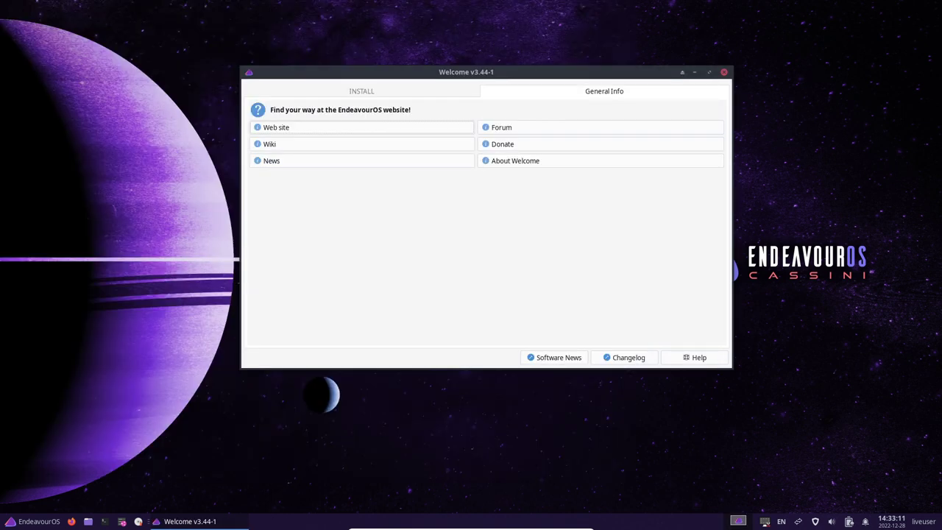
left_click(362, 91)
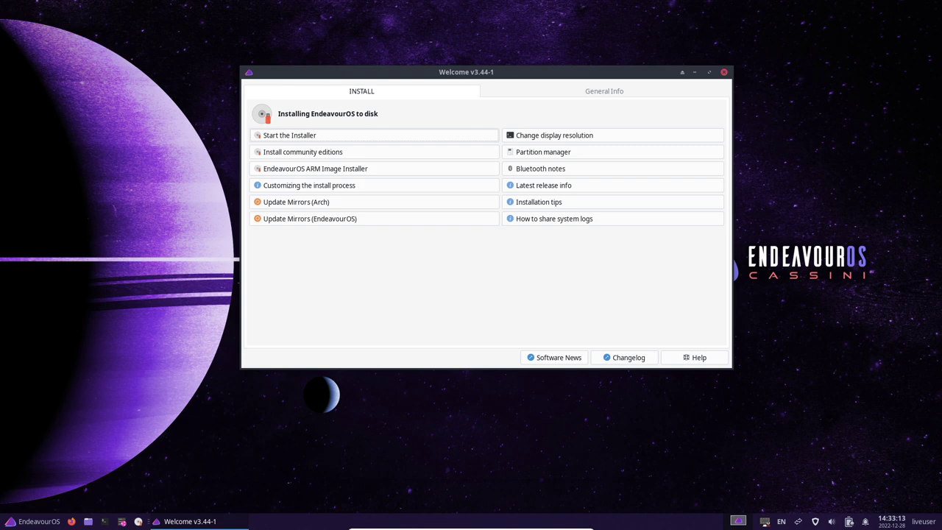